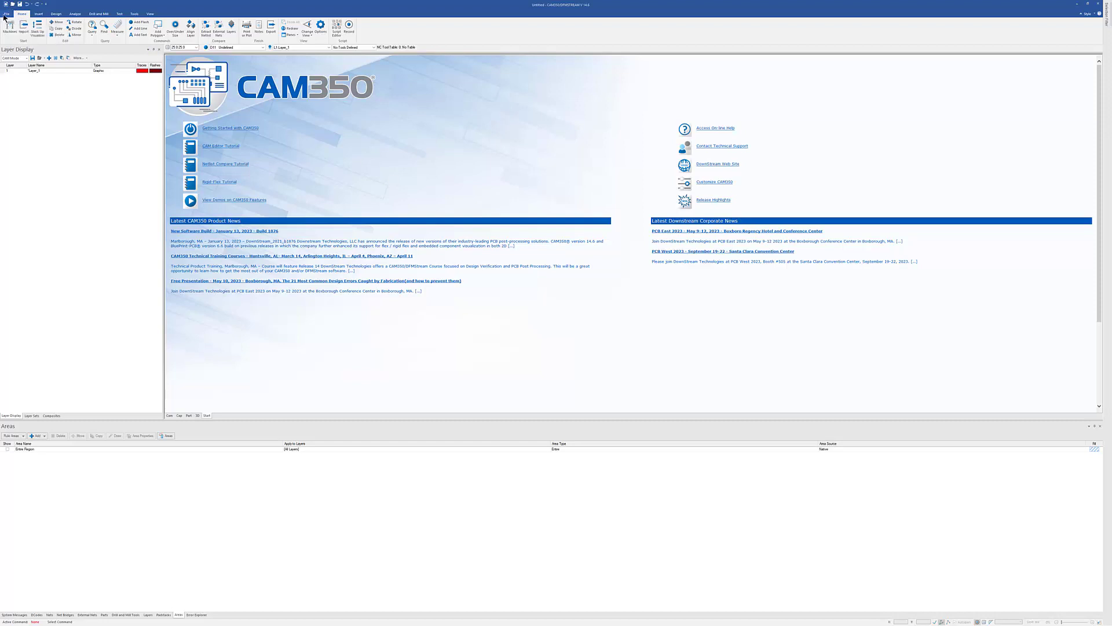
Auto-import all Gerber and drill files from the 274a.preview folder with no template.
left_click(6, 14)
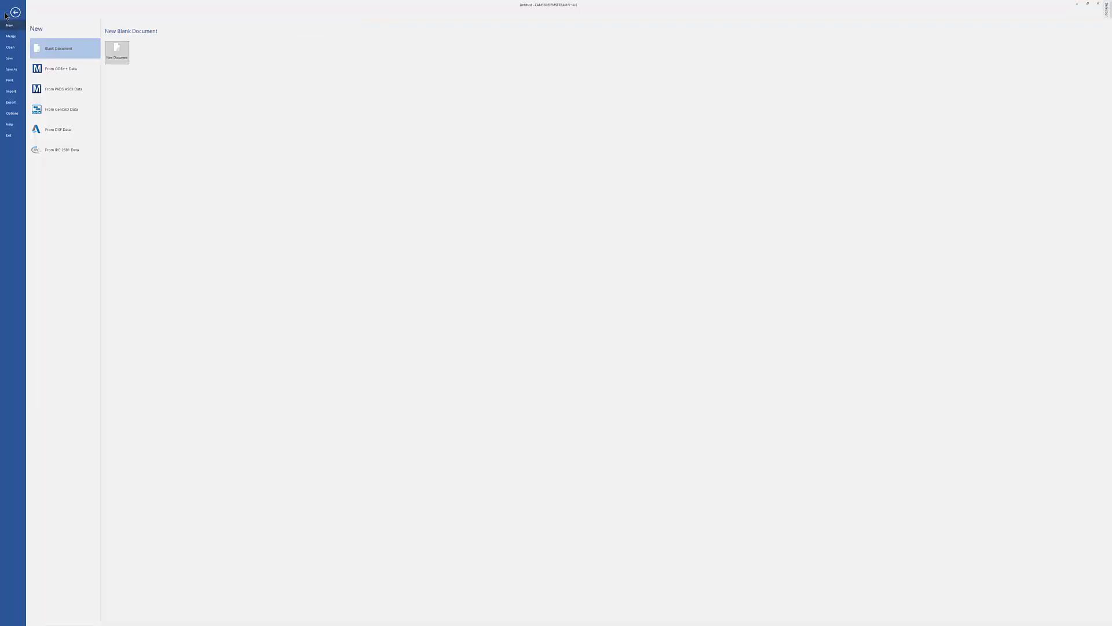
left_click(9, 91)
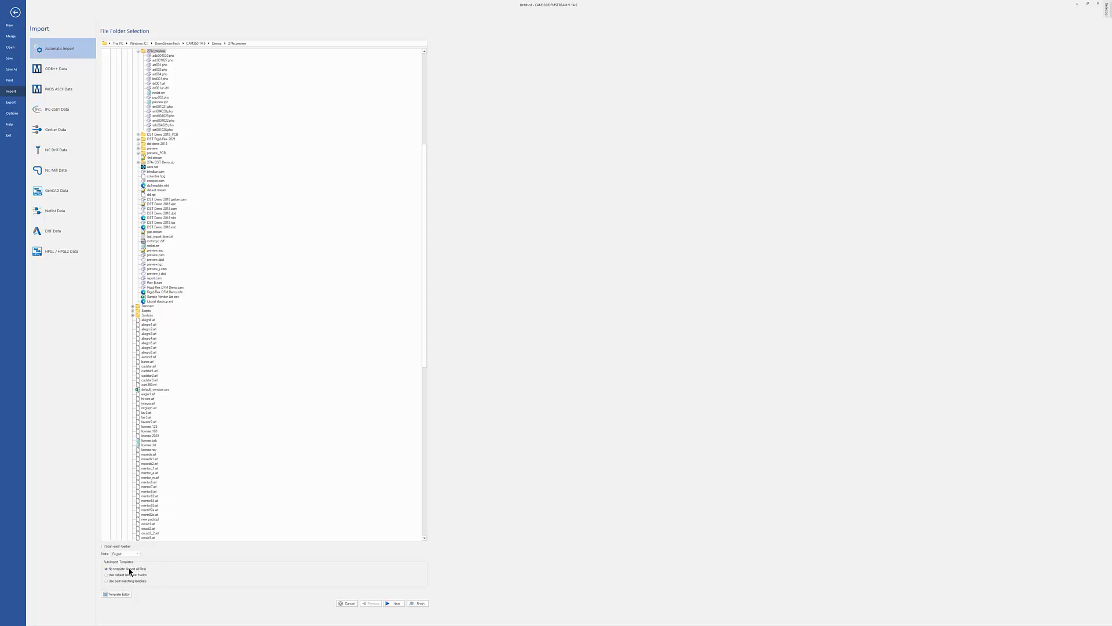
left_click(420, 603)
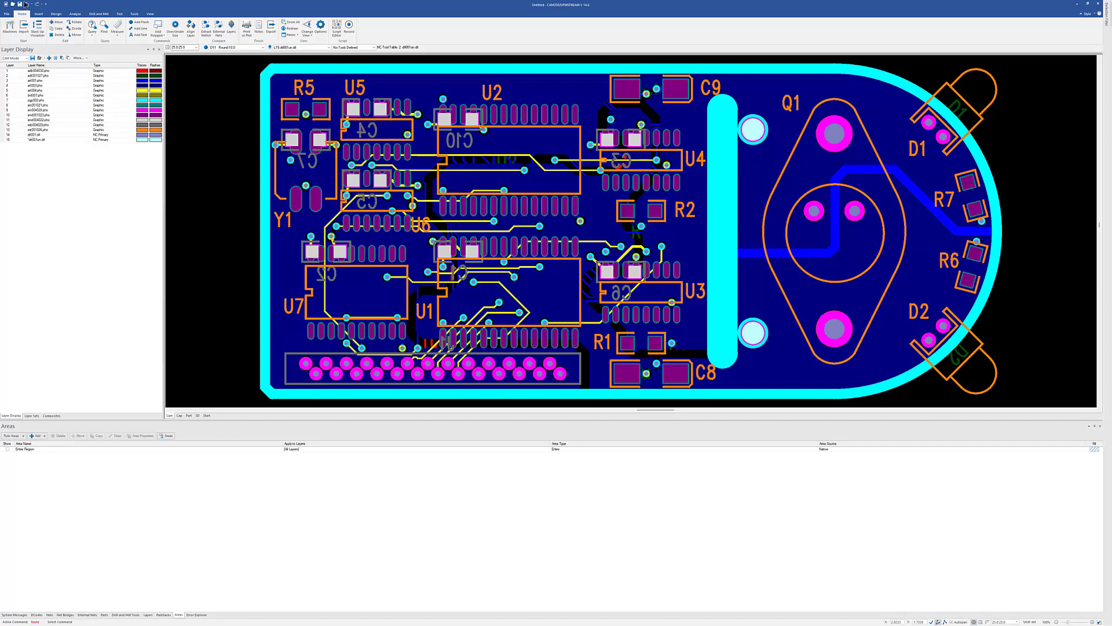
Start a new document, discarding the current board without saving.
left_click(7, 14)
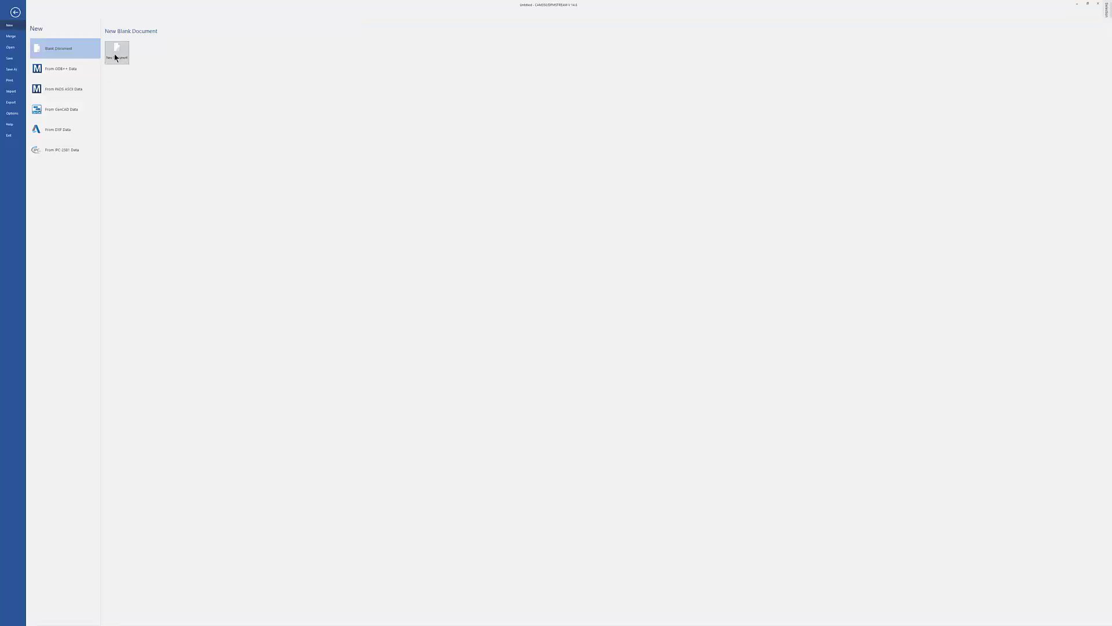
left_click(117, 53)
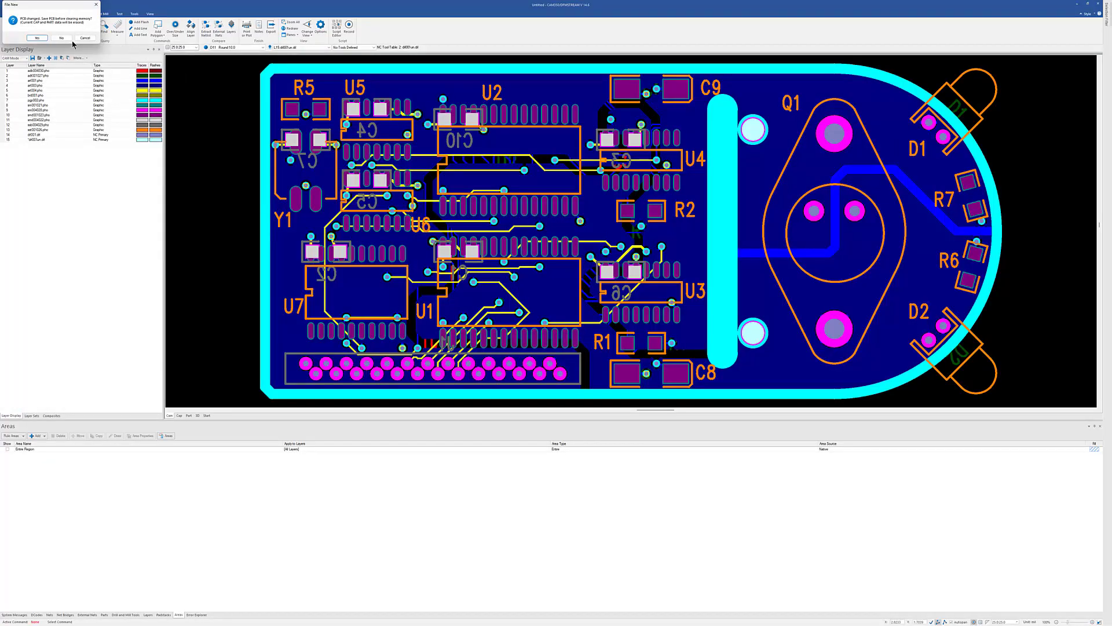
left_click(62, 38)
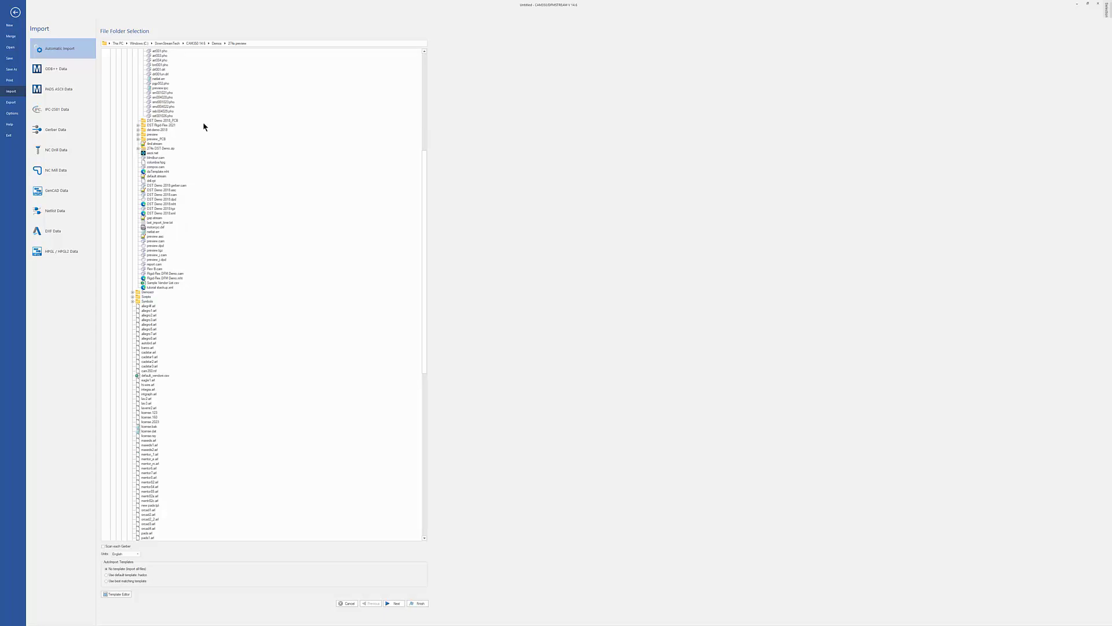
Auto-import the files of the 274a DST Demo folder into the new design.
scroll(203, 124, "up", 3)
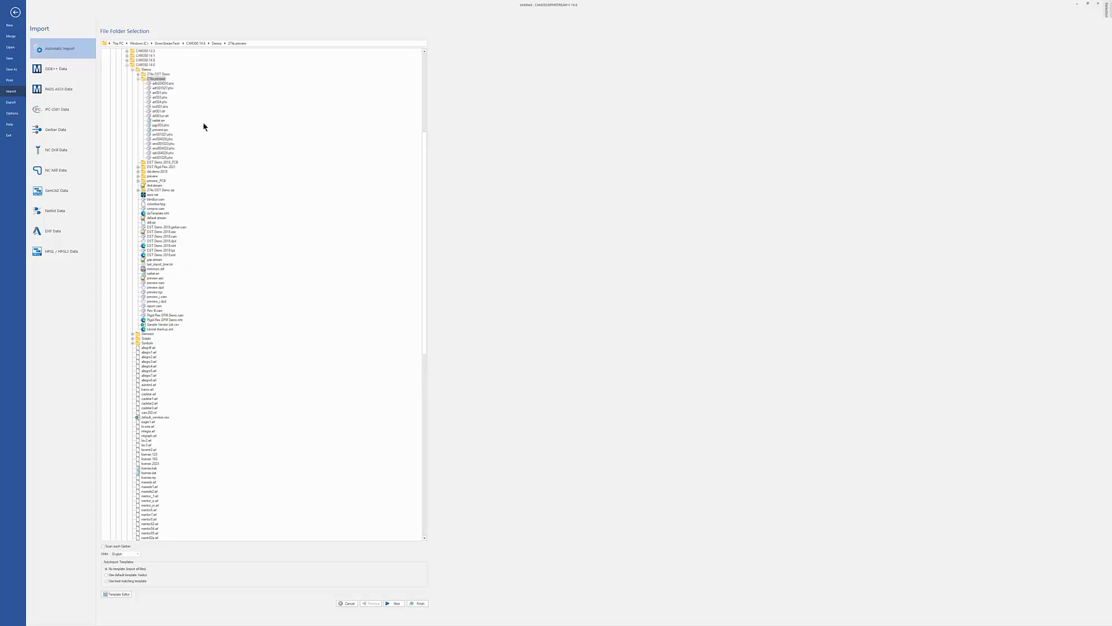
left_click(137, 74)
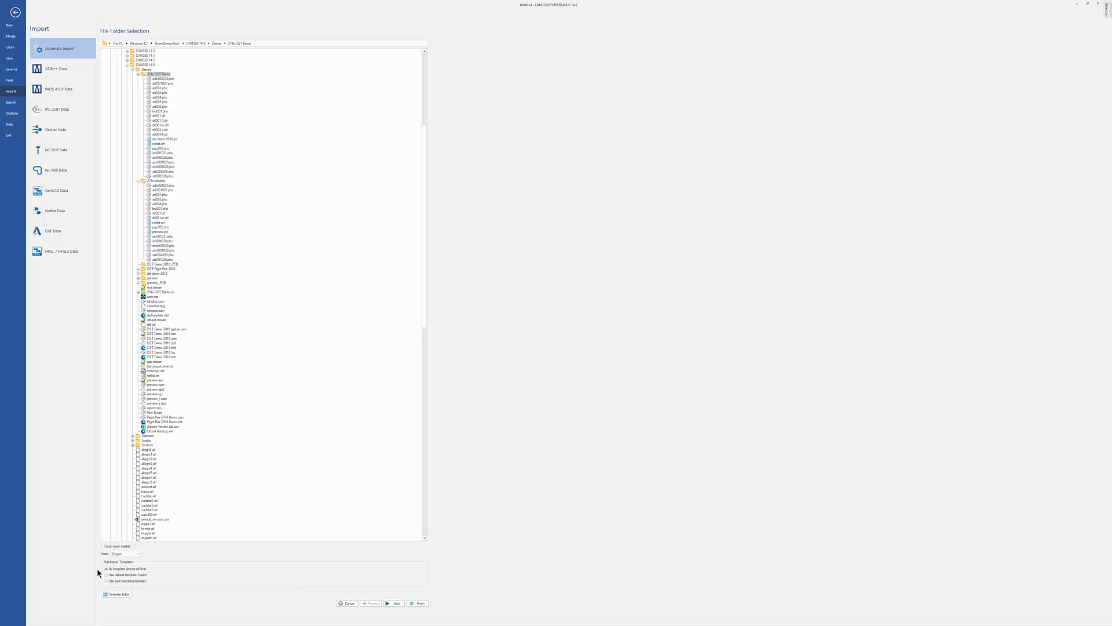
left_click(418, 603)
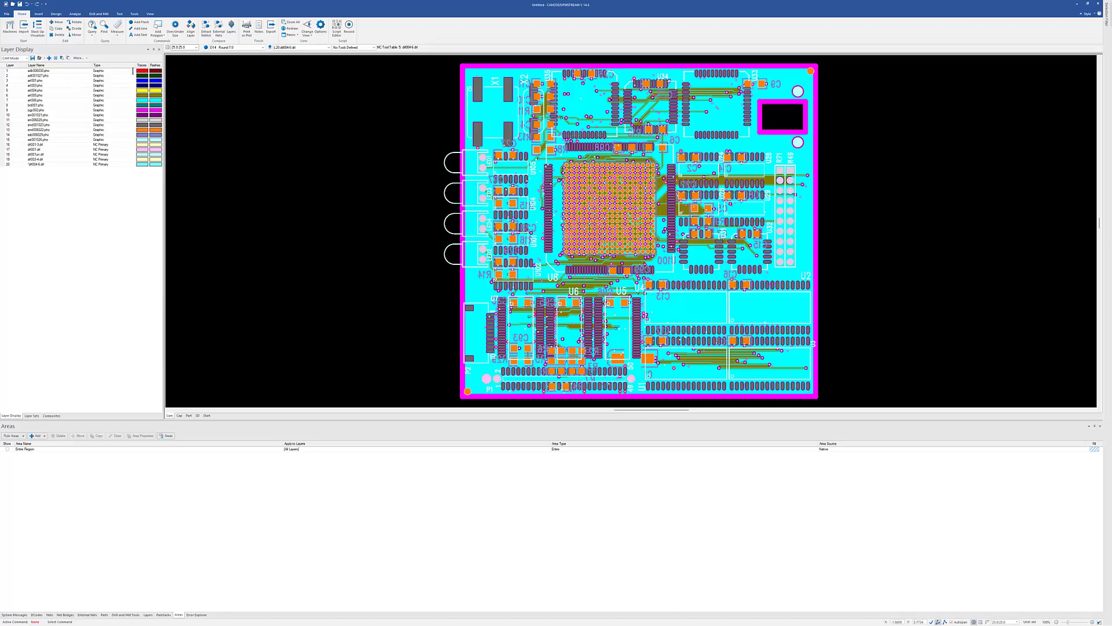
Open the layer-type list for adb006030.pho in the Layer Display panel, then dismiss it.
left_click(134, 72)
left_click(134, 71)
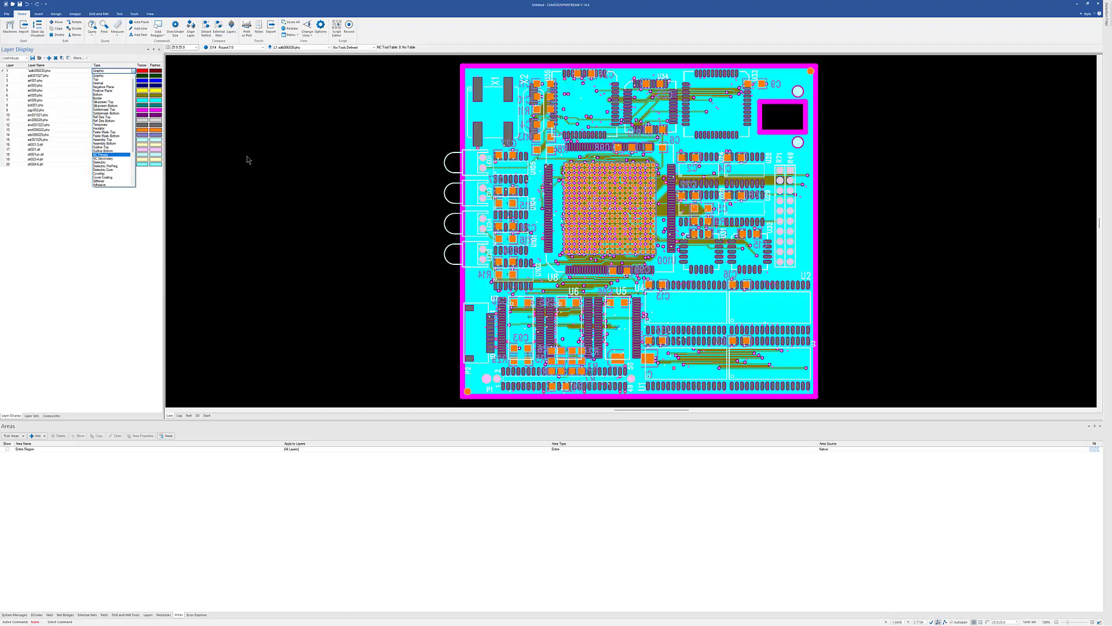
left_click(237, 106)
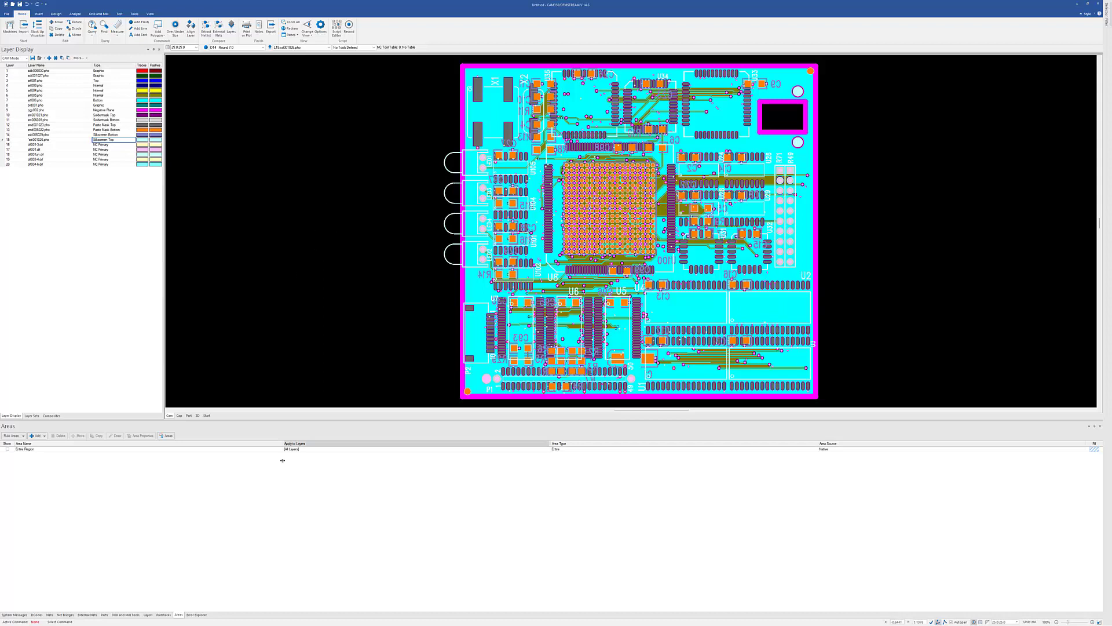
Show the Layers table and open the Autoimport Template Editor from its toolbar.
left_click(149, 615)
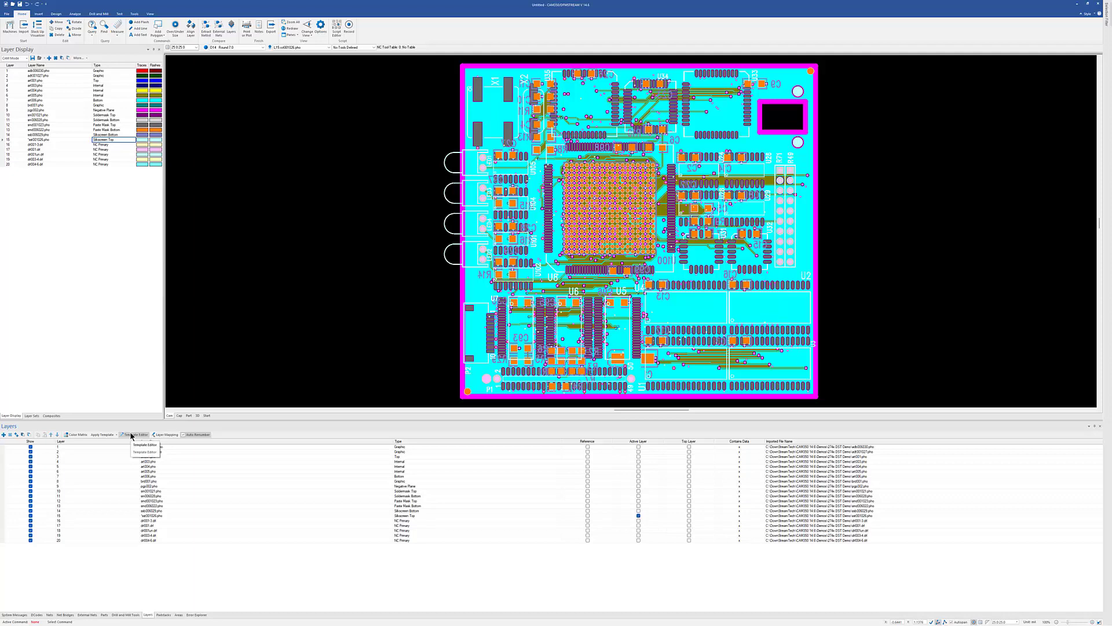
left_click(132, 434)
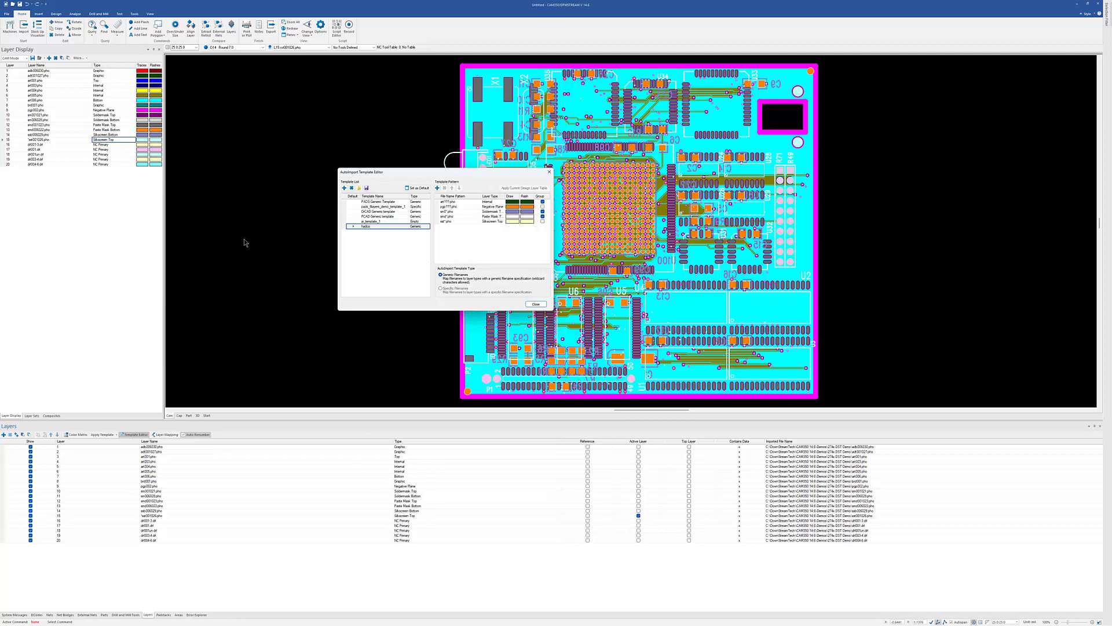
Add a template named Dimension, fill it from the current layer table, and set Generic Filenames.
left_click(344, 188)
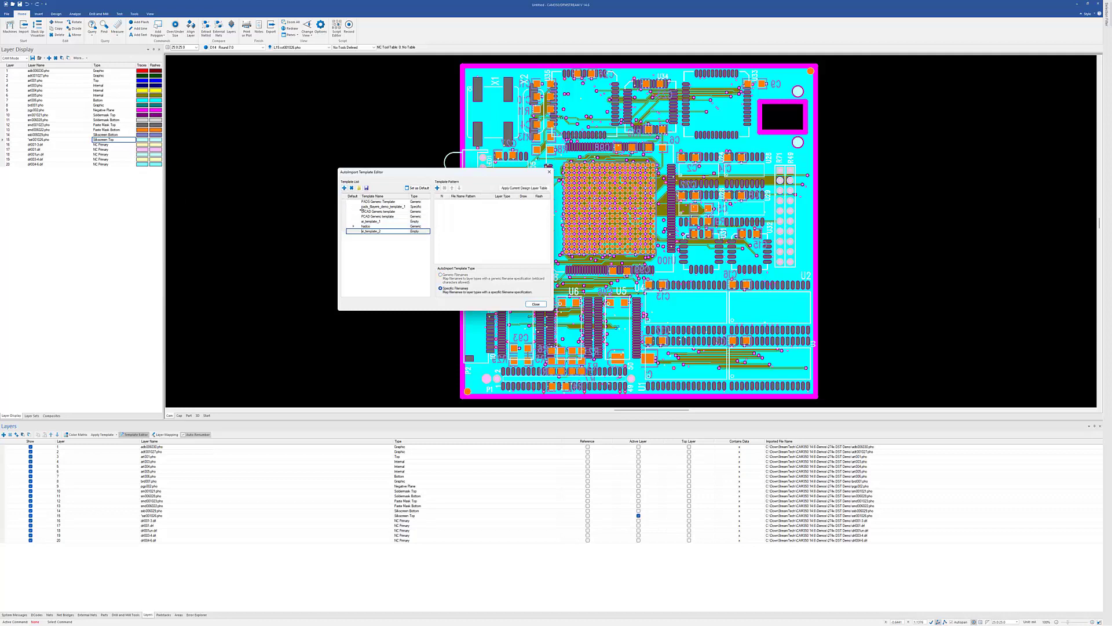
left_click_drag(382, 230, 339, 231)
type("Dimension")
key("Return")
left_click(530, 189)
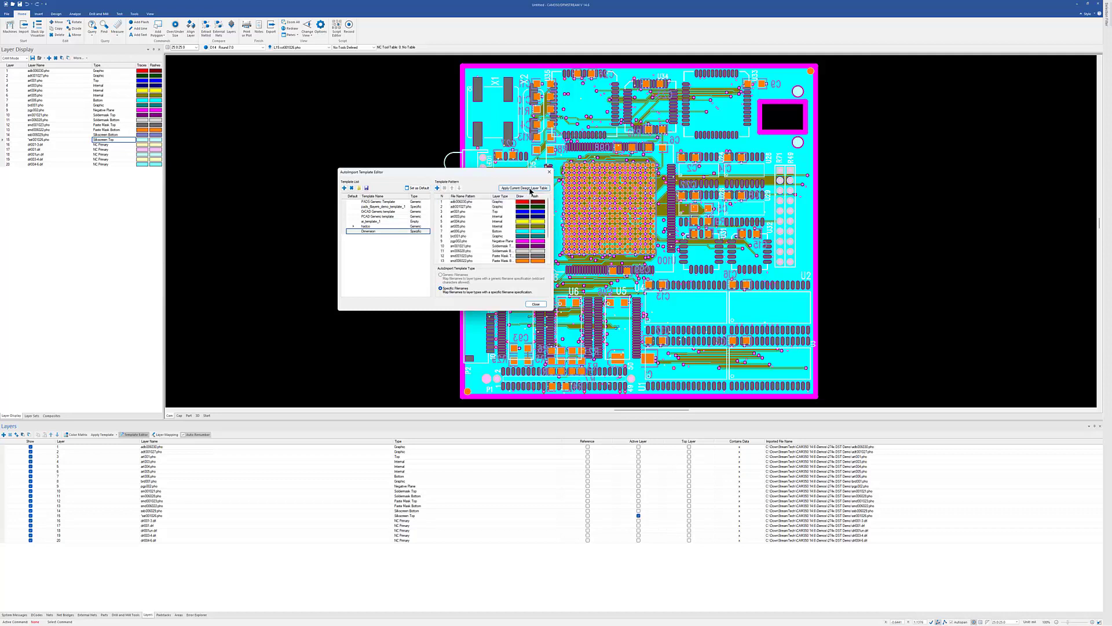
left_click(441, 276)
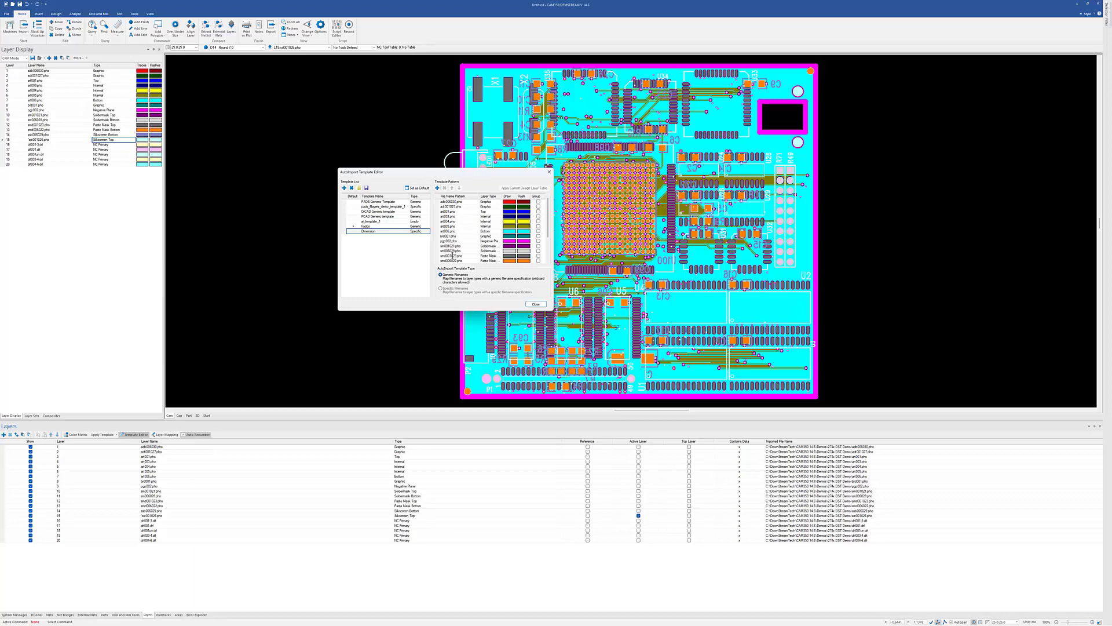
Delete the adb006030.pho, adt001027.pho and brd001.pho graphic patterns from the template.
left_click(472, 201)
left_click(445, 188)
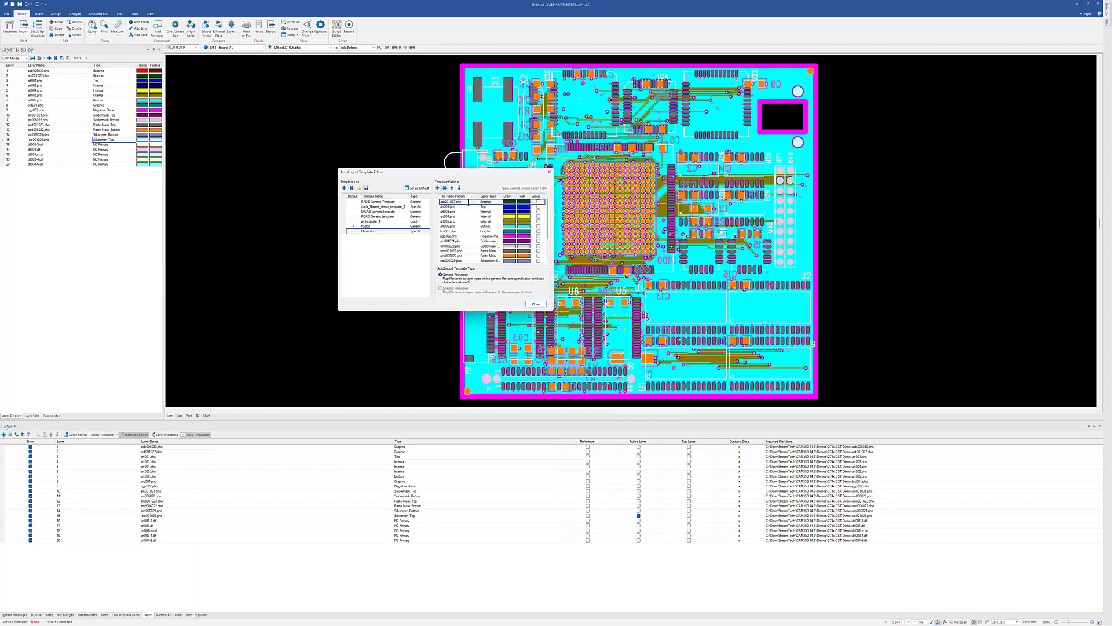
key("Delete")
left_click(452, 226)
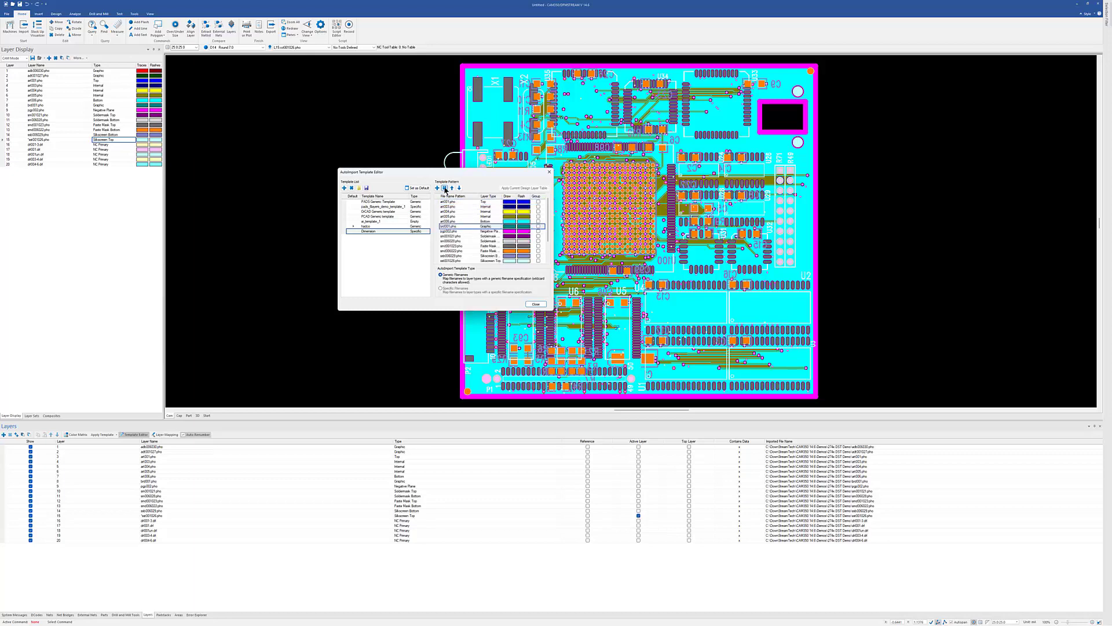
left_click(445, 188)
Delete the drill file patterns, from drl004-6.drl back to drl001-3.drl.
scroll(468, 249, "down", 2)
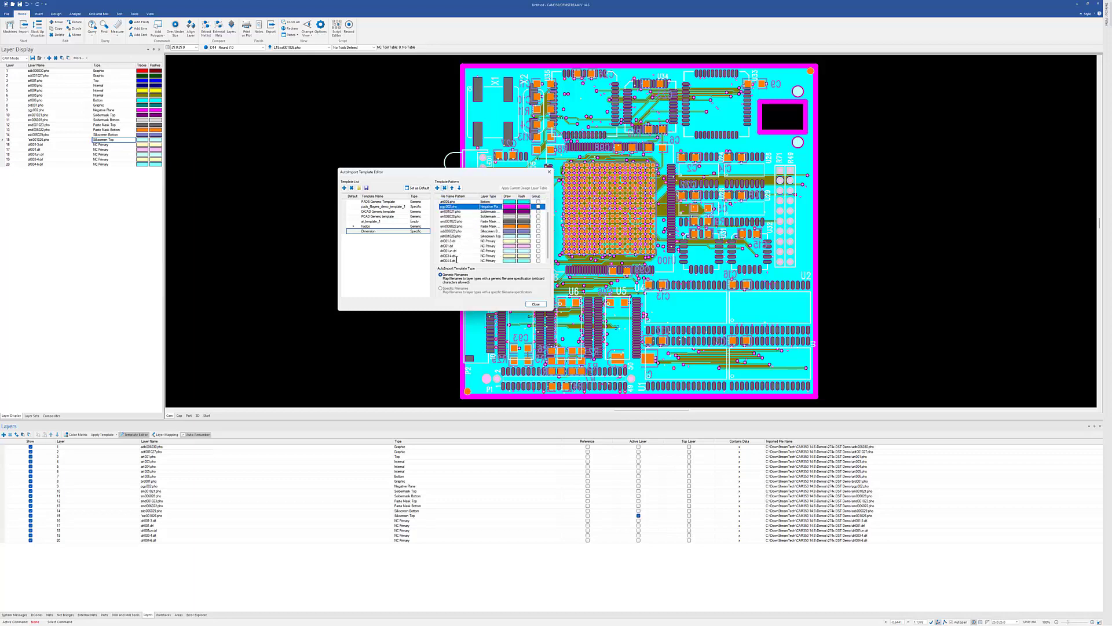
left_click(457, 260)
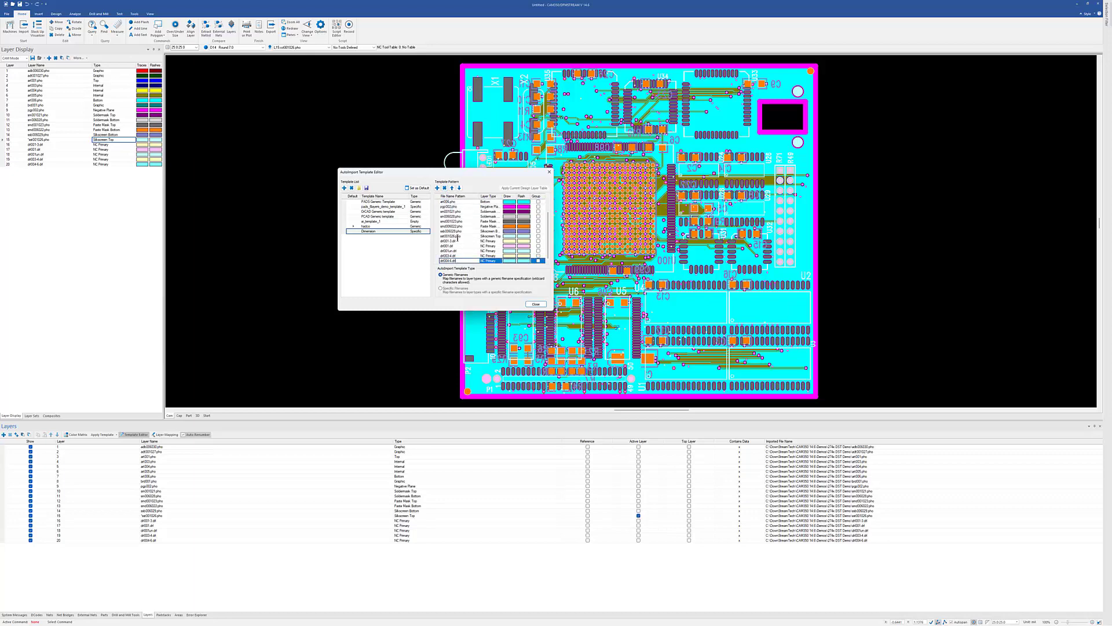
left_click(445, 188)
left_click(445, 189)
left_click(445, 188)
left_click(445, 188)
left_click(445, 189)
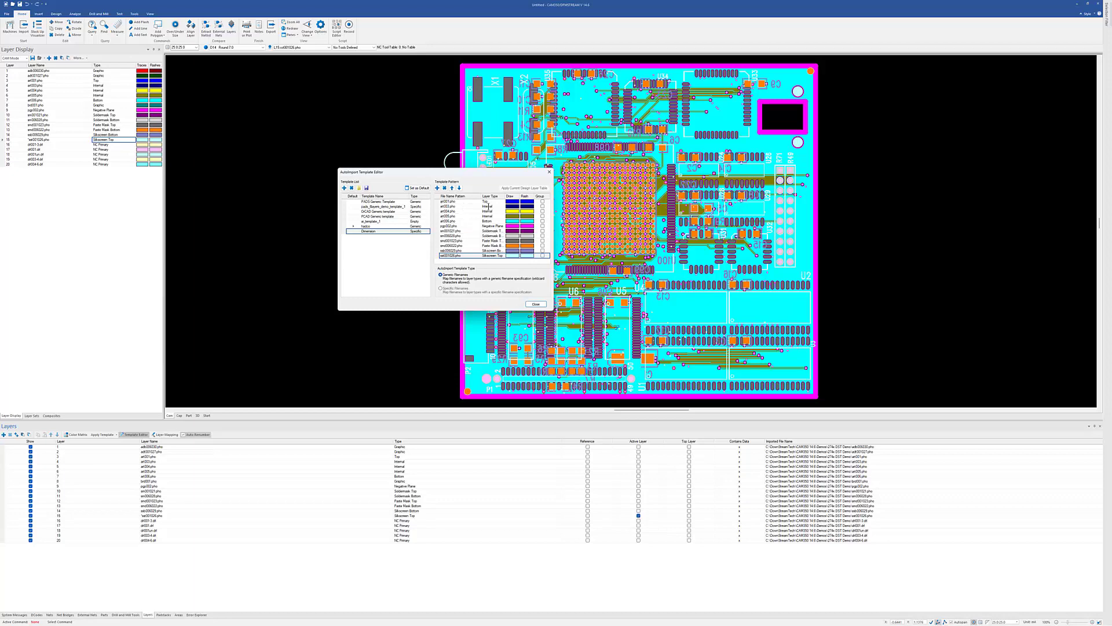
Group art003.pho, delete the other art patterns including art001, art004 and art005, then begin renaming art003.pho.
left_click(543, 207)
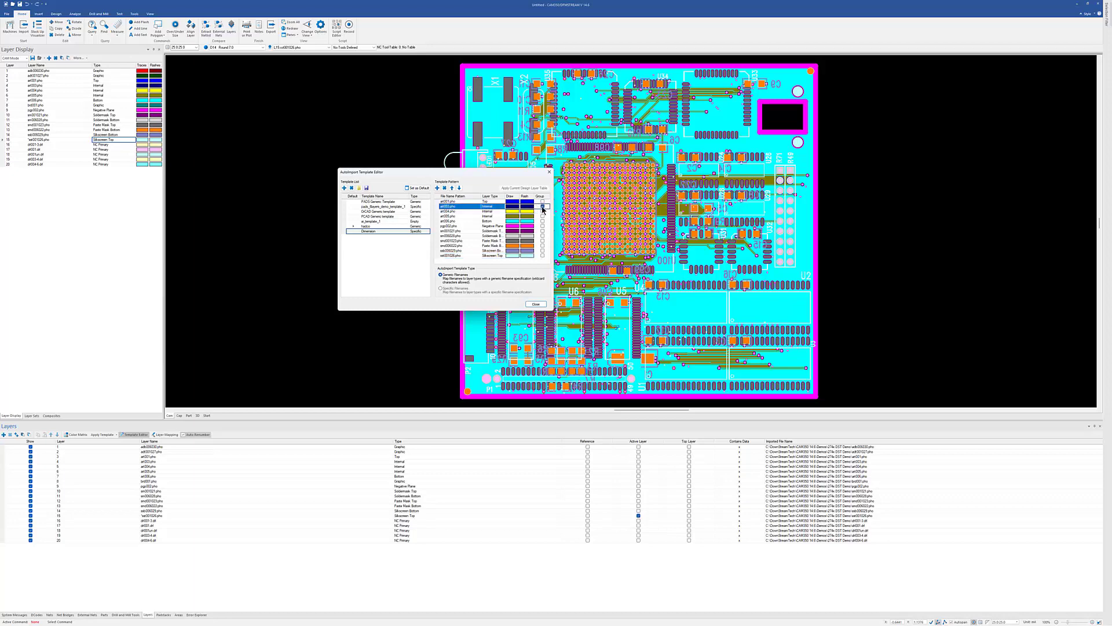
left_click(458, 201)
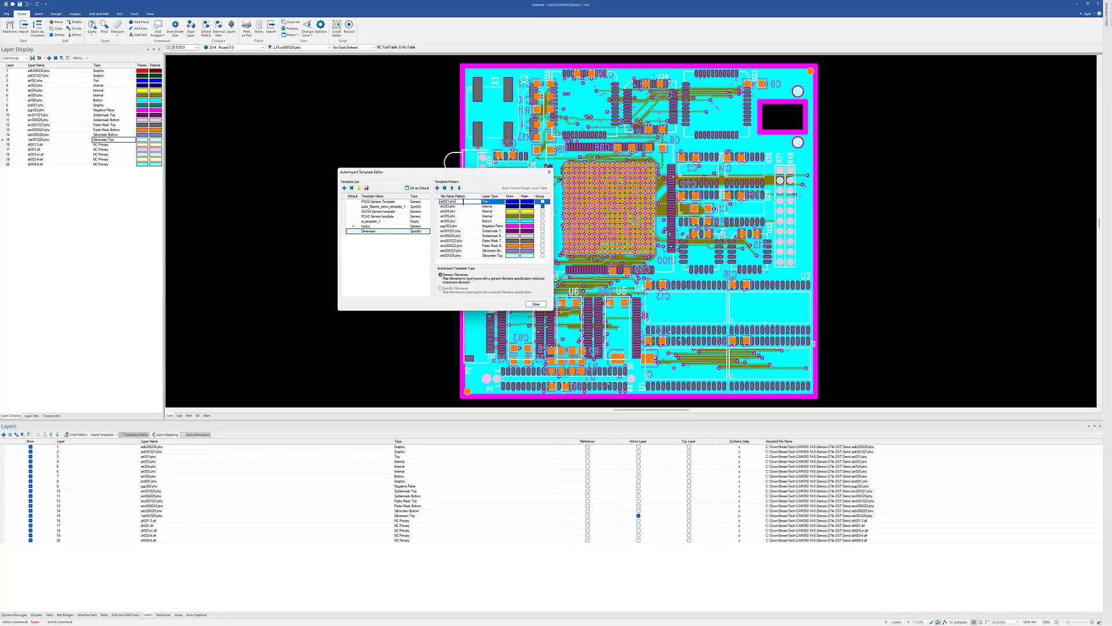
left_click(445, 188)
left_click(461, 216)
left_click(445, 188)
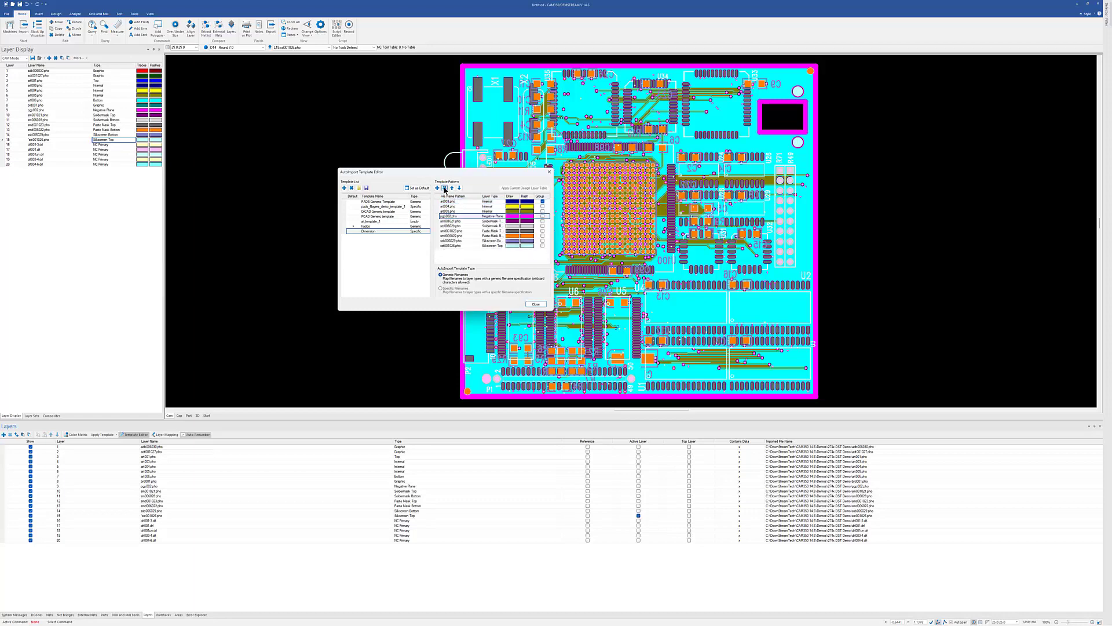
left_click(462, 211)
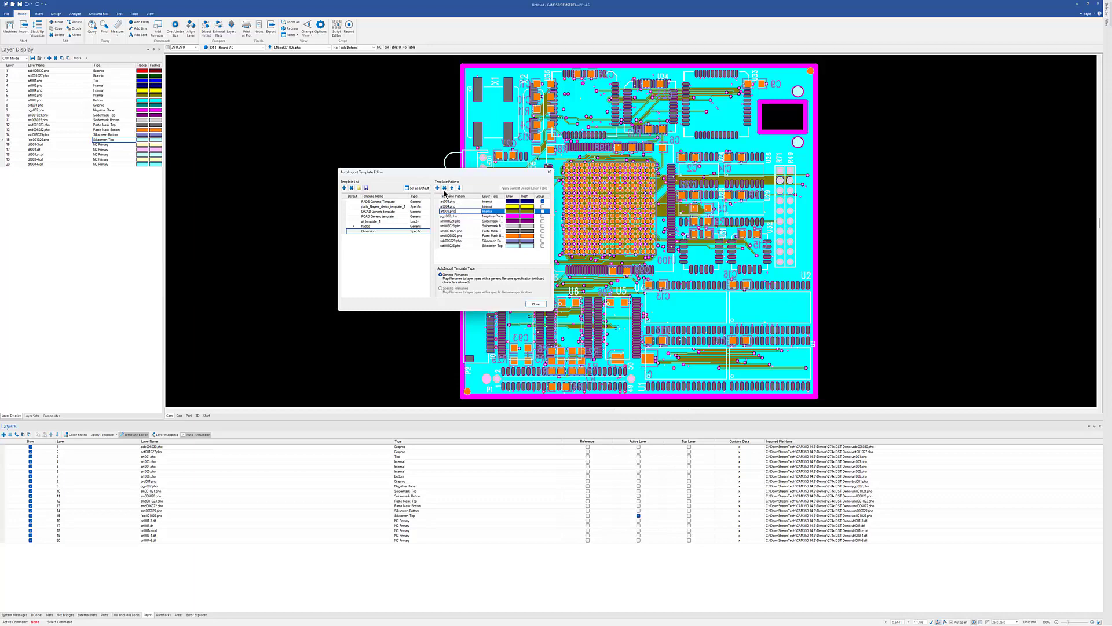
left_click(445, 188)
key("Up")
left_click(445, 188)
double_click(447, 201)
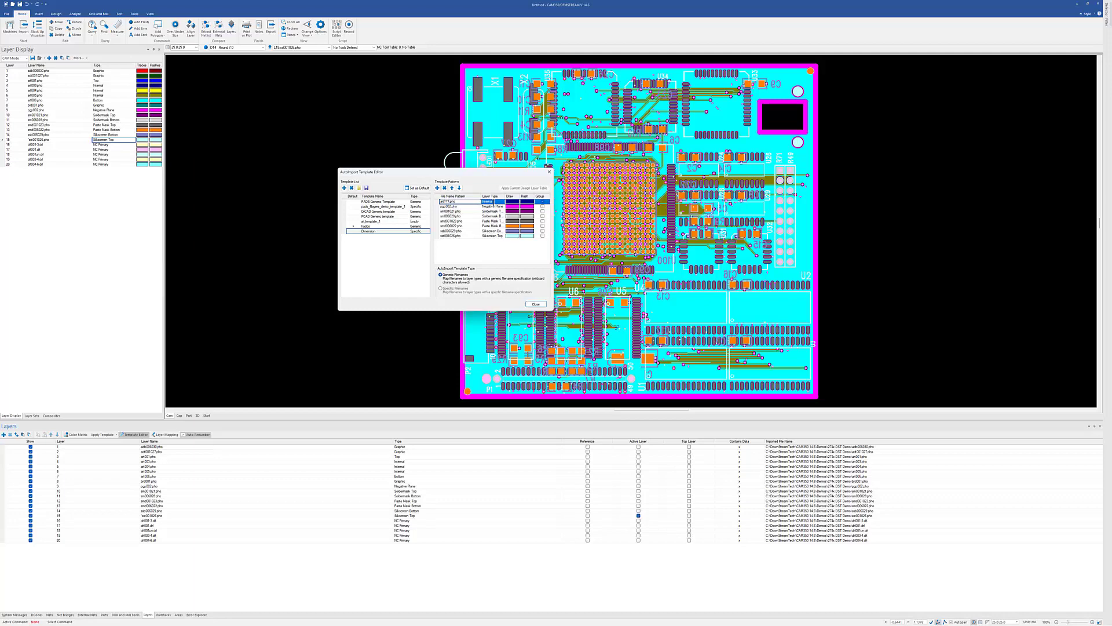
Group the pgp002.pho pattern and delete the sm006028, smd006022 and ssb006029 patterns.
left_click(467, 207)
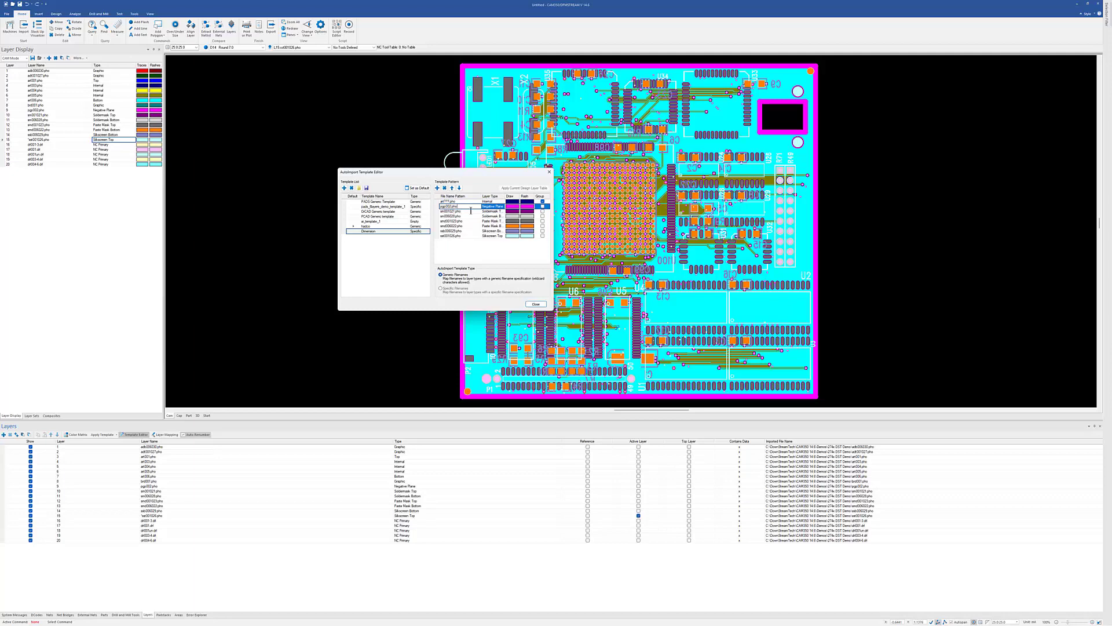
left_click(542, 207)
left_click(543, 206)
left_click(467, 216)
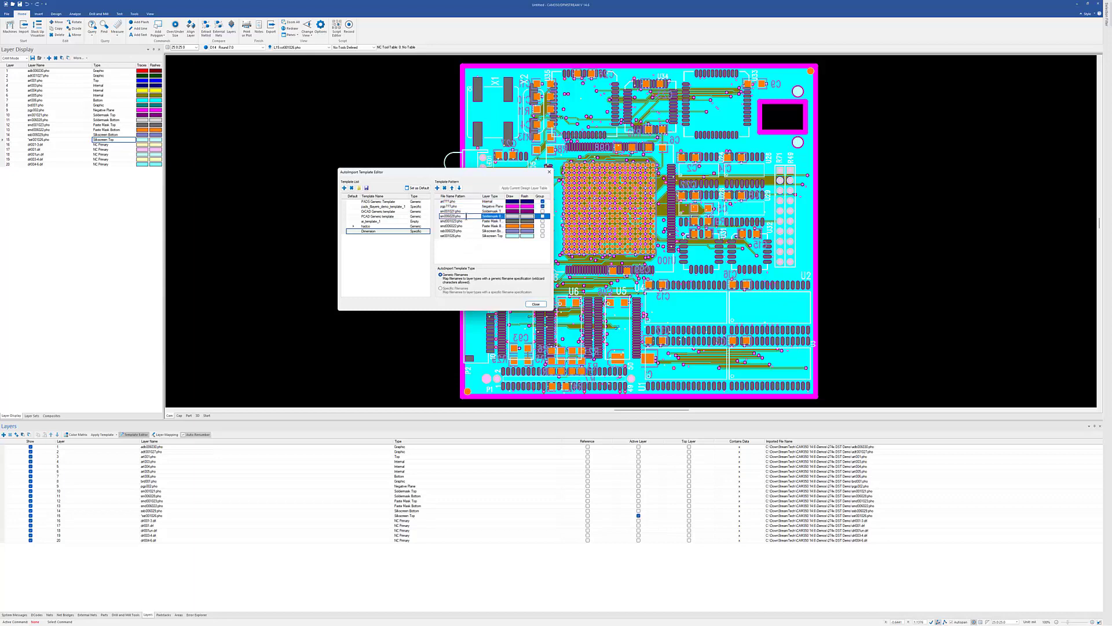
left_click(445, 188)
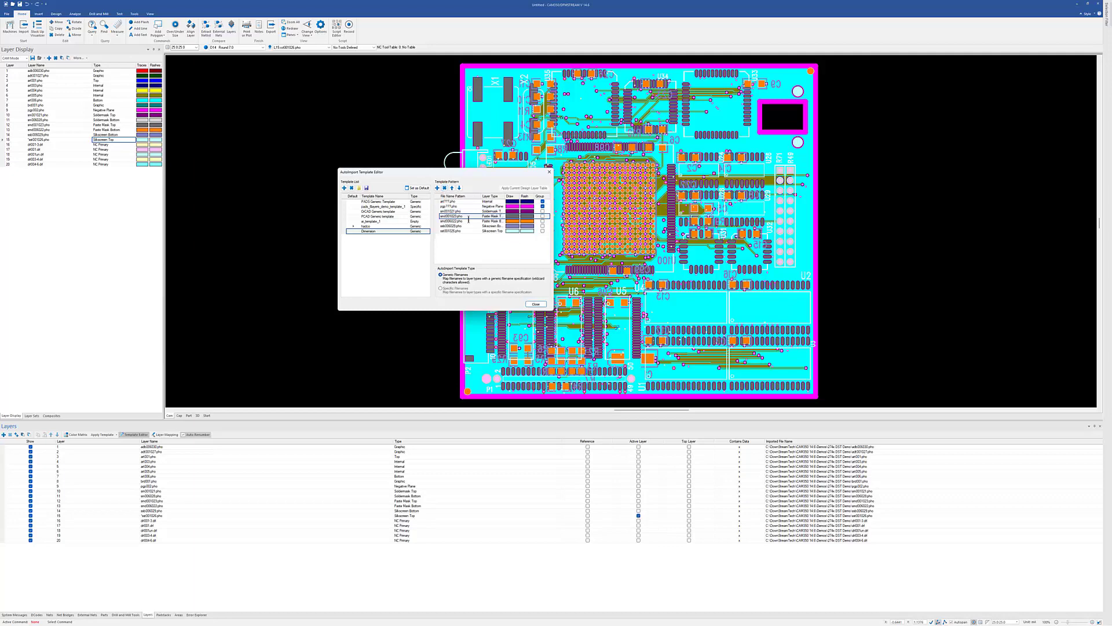
left_click(468, 221)
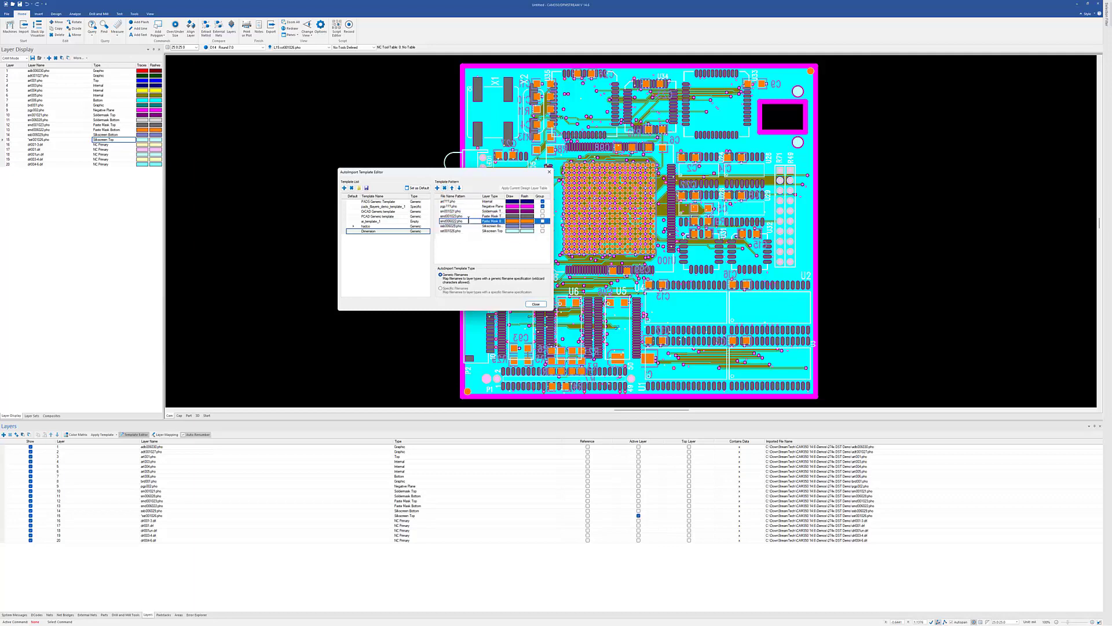
left_click(445, 188)
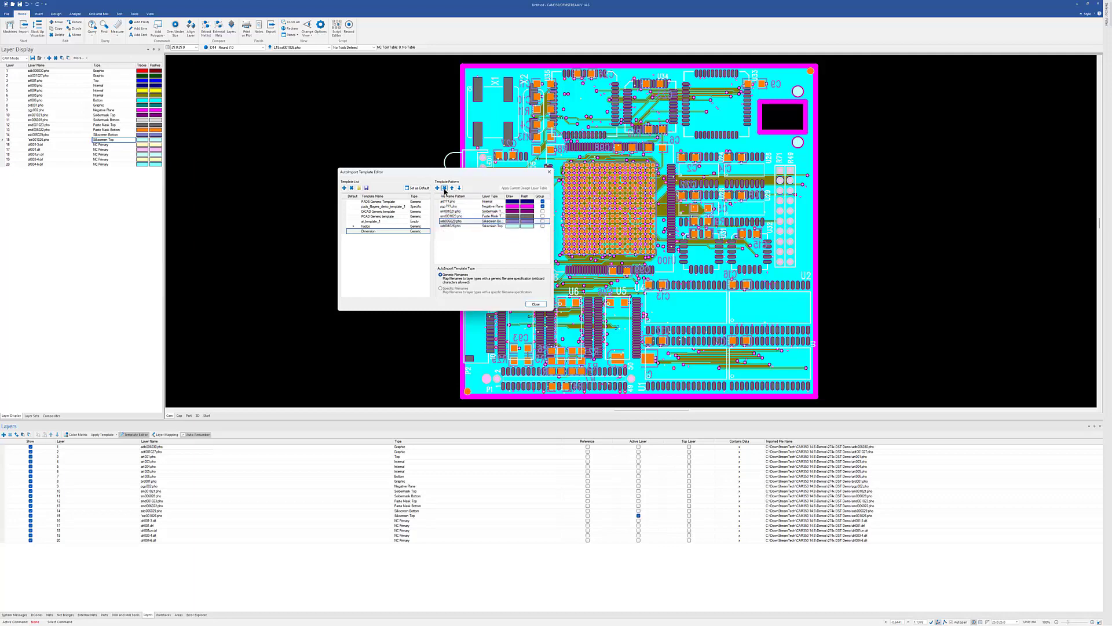
left_click(444, 188)
Ungroup pgp???.pho and group the sm001021, smd001023 and sst001026 patterns.
left_click(542, 206)
left_click(542, 211)
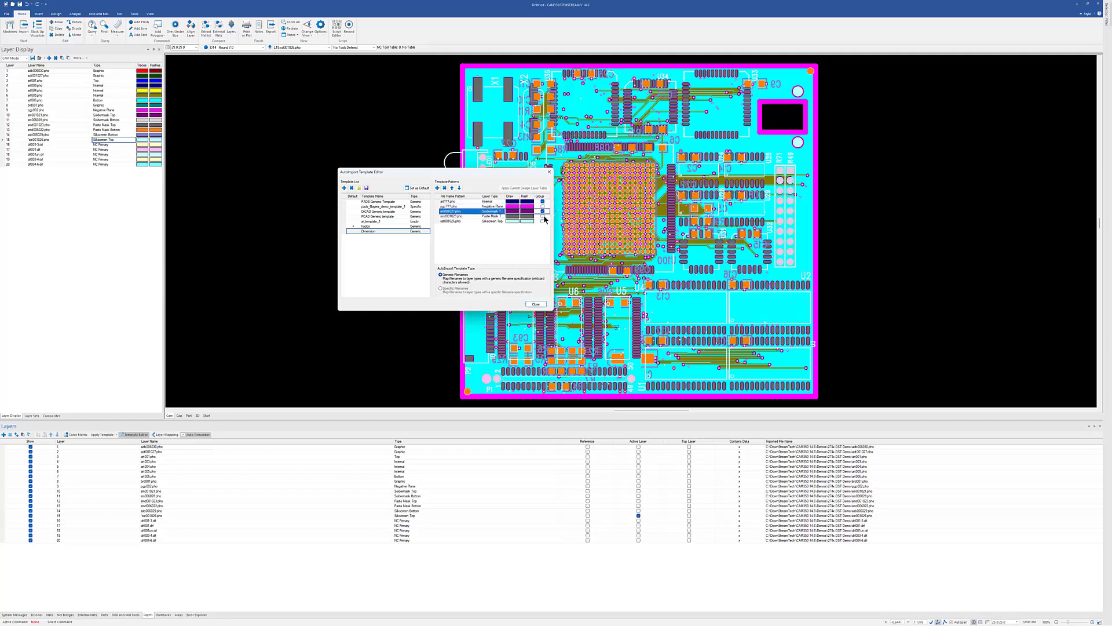
left_click(543, 216)
left_click(542, 220)
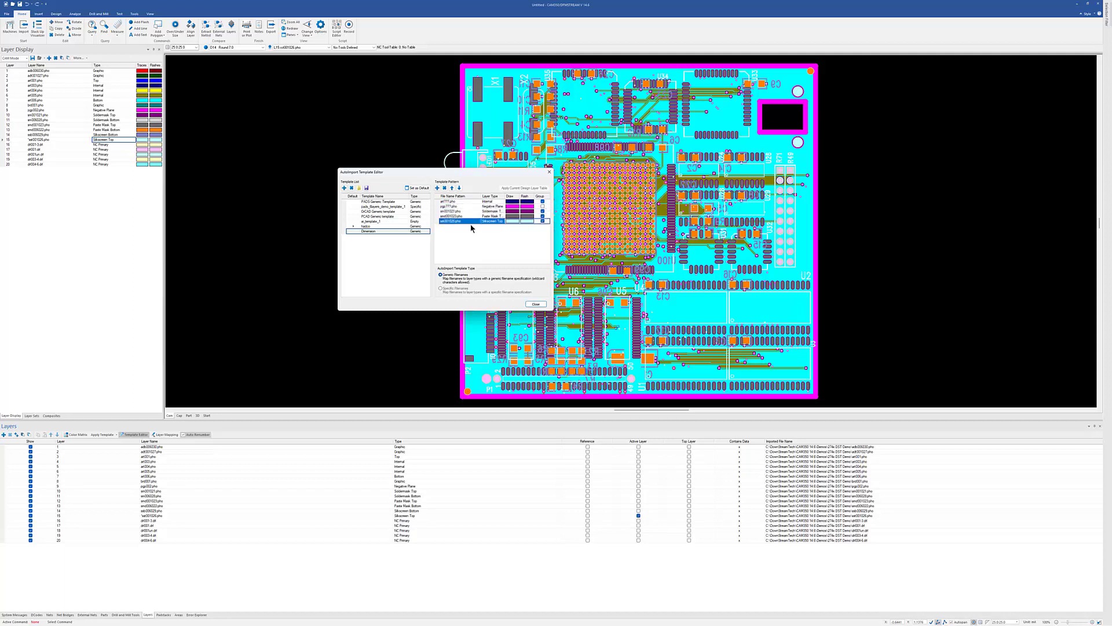
Rewrite the soldermask, paste and silkscreen patterns as sm0?.pho, smd*.pho and sst*.pho.
left_click(454, 212)
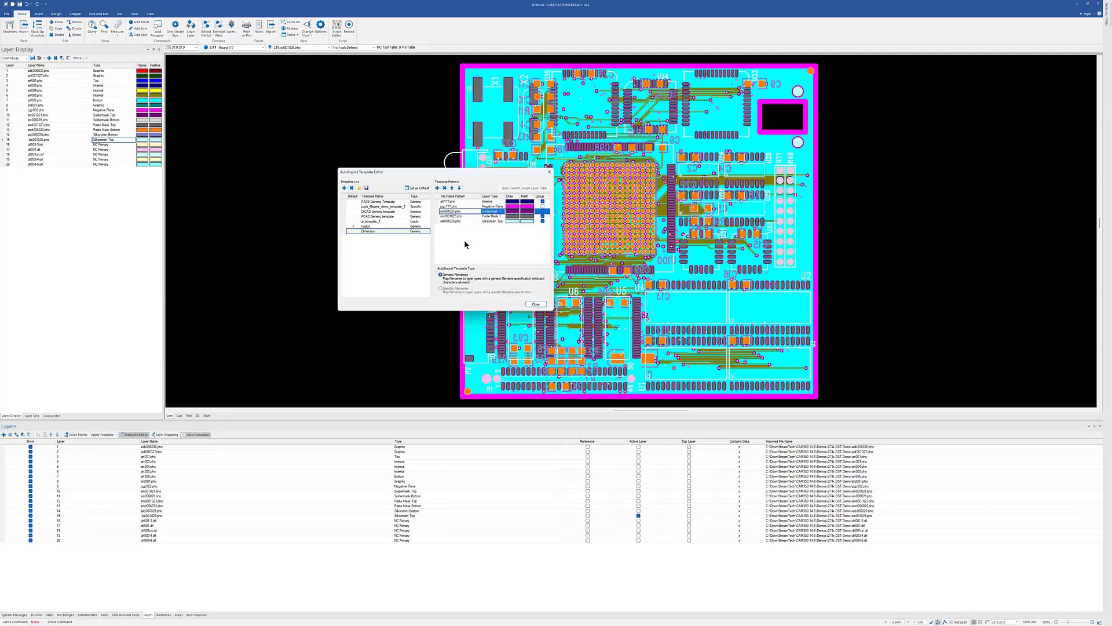
key("BackSpace")
key("BackSpace")
type("?")
left_click(488, 212)
left_click(488, 214)
left_click(457, 217)
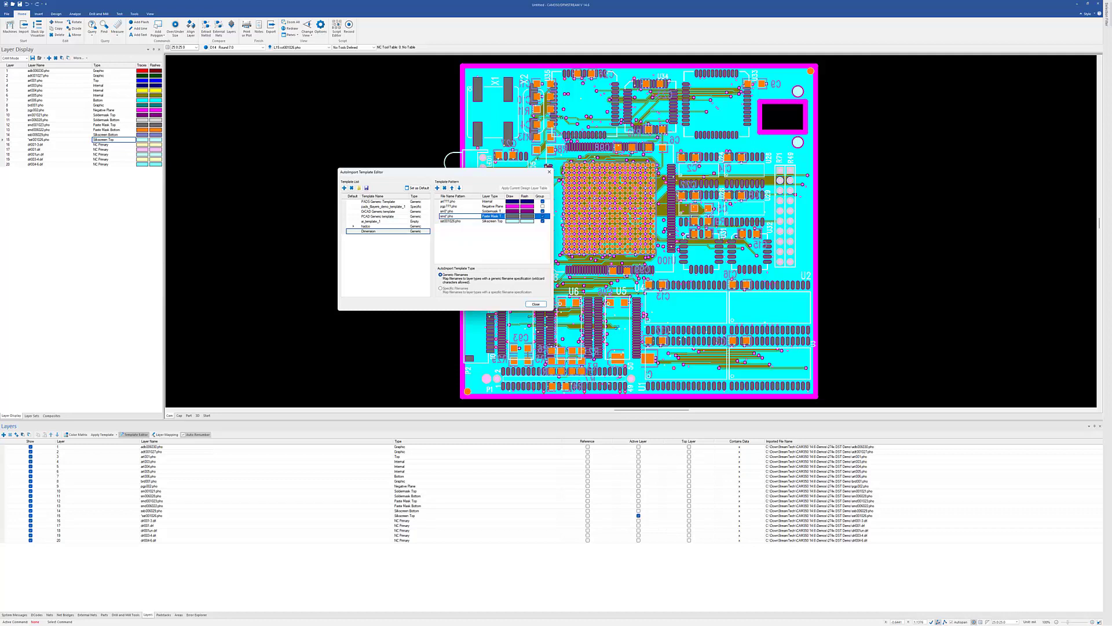
left_click(454, 221)
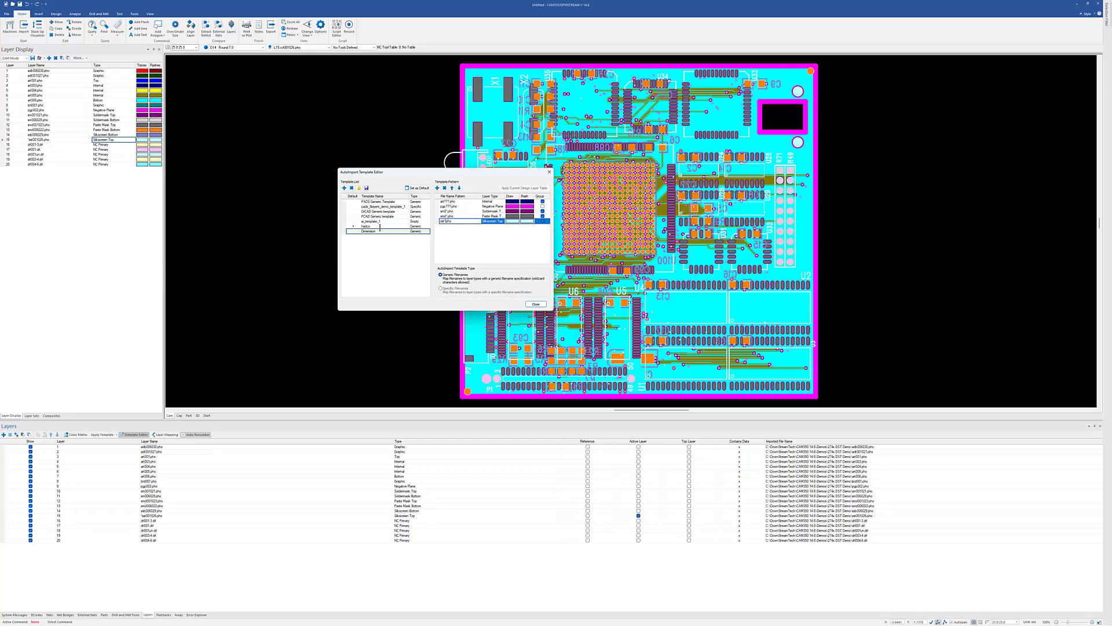
left_click(367, 188)
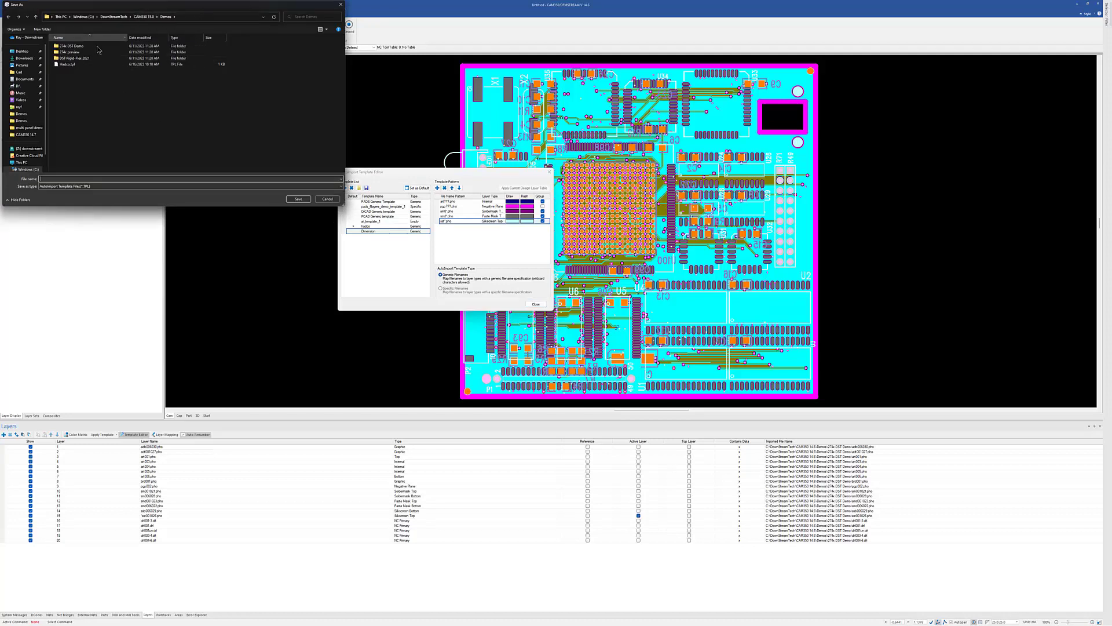
Save the templates file as Dimension in DownStreamTech > CAM350 14.6 > Demos.
left_click(114, 17)
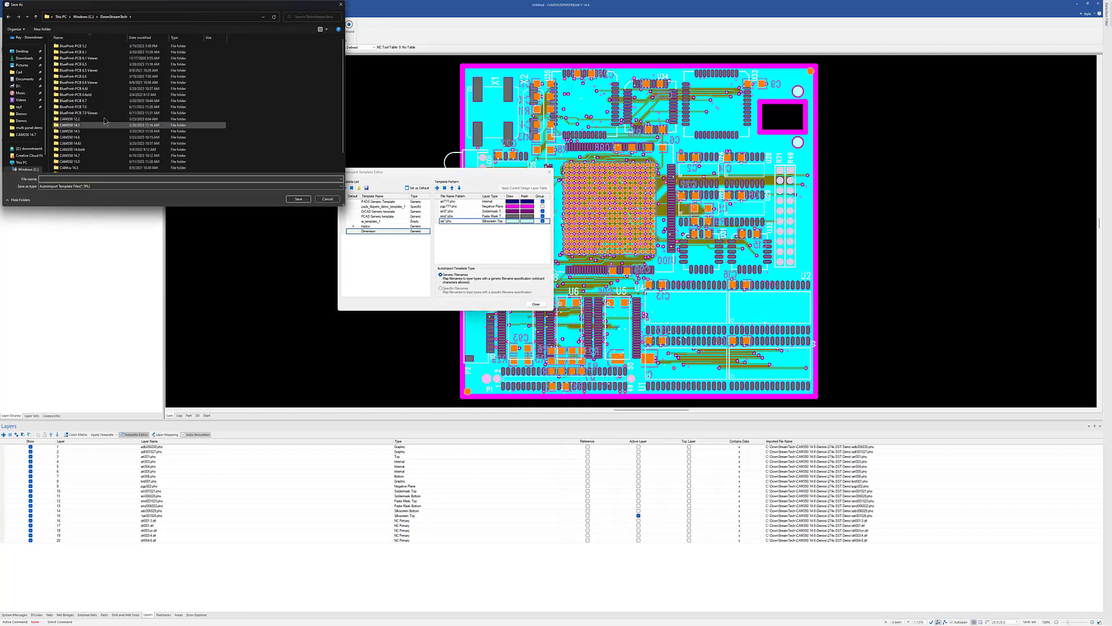
double_click(68, 137)
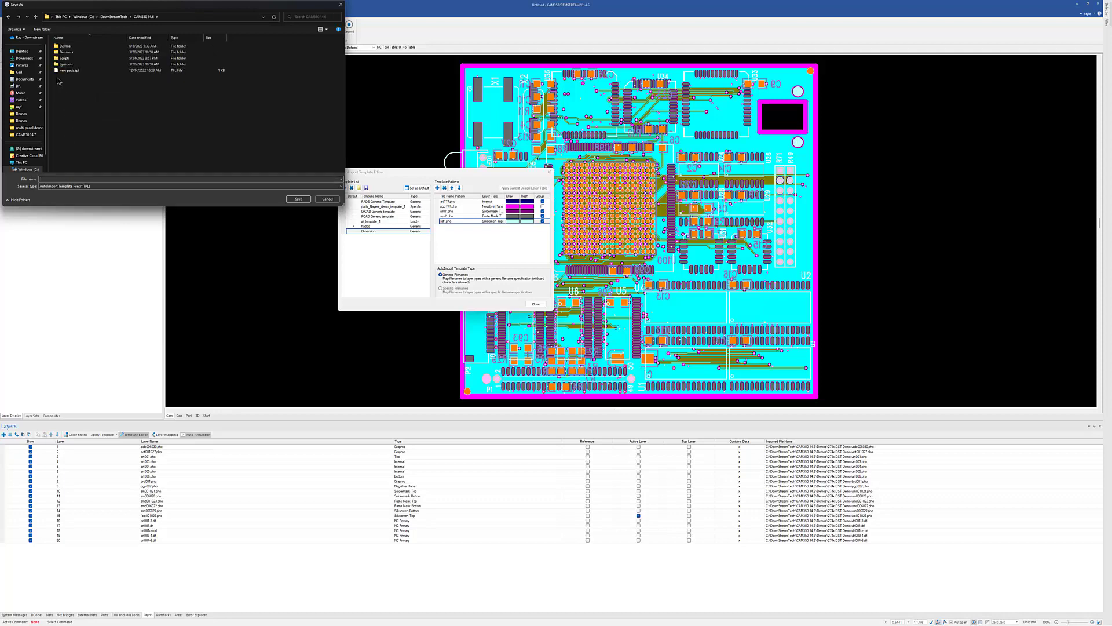
left_click(66, 47)
double_click(66, 47)
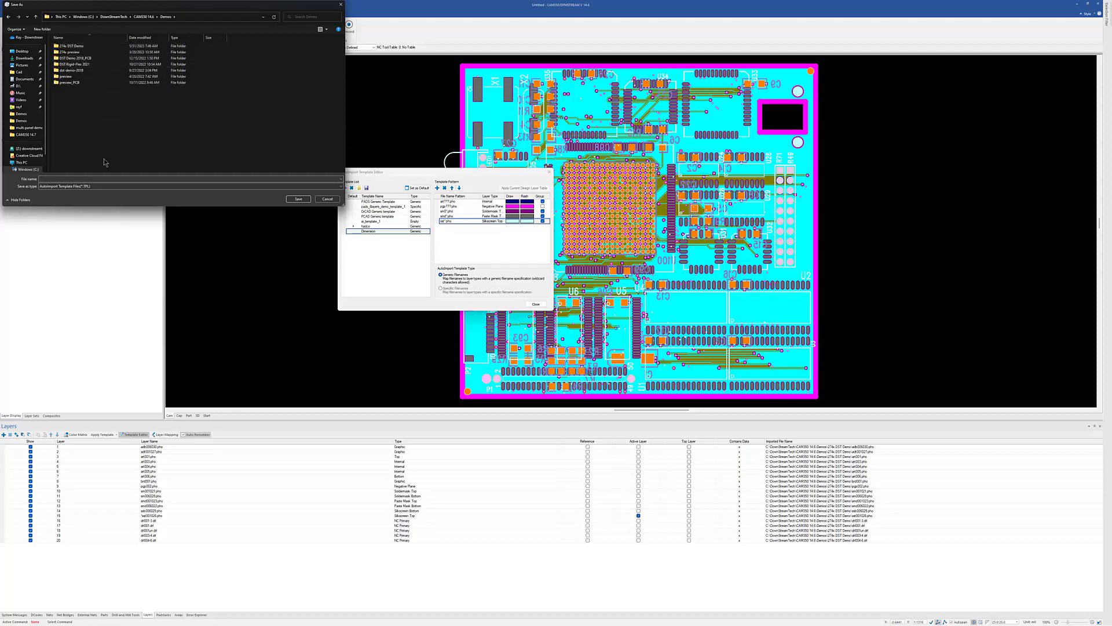
left_click(82, 178)
type("Dim")
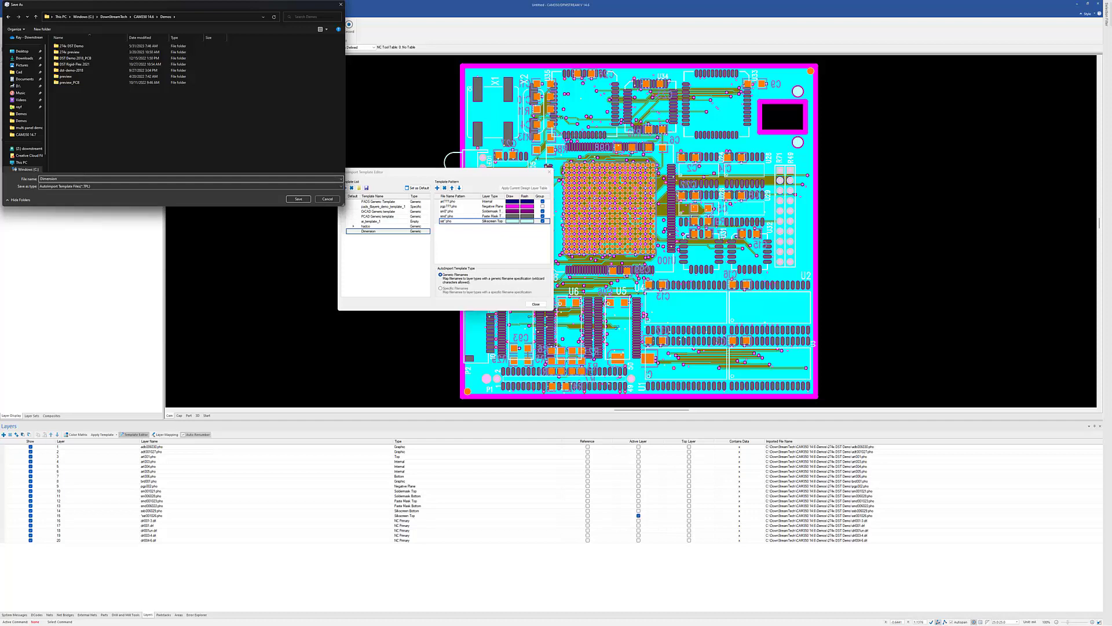
type("ension")
left_click(298, 199)
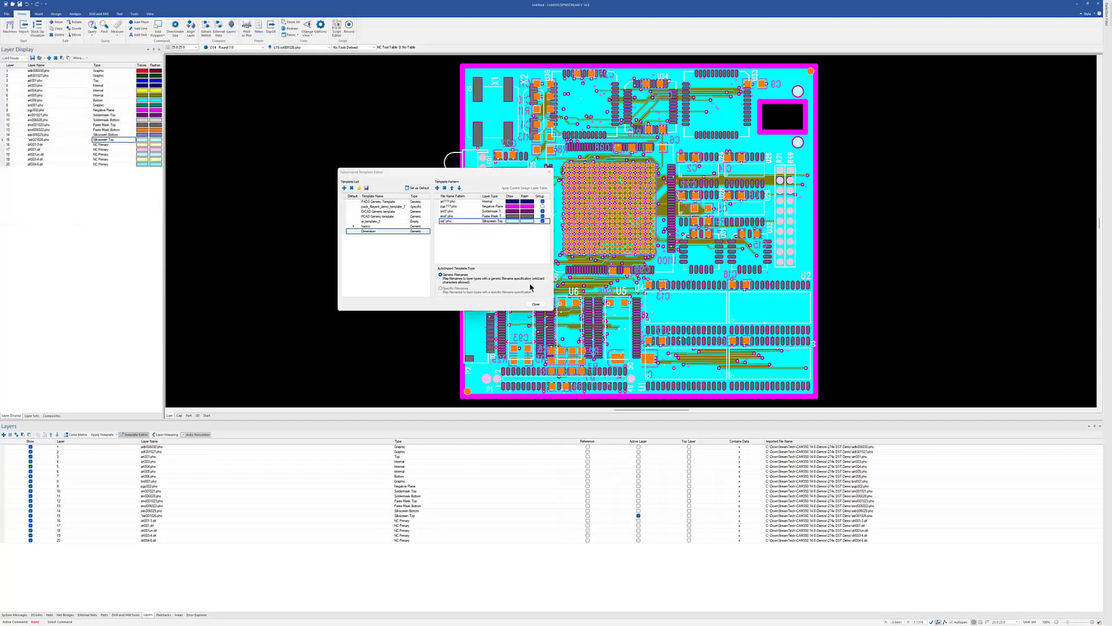
Close the Autoimport Template Editor, confirming Yes to keep the templates as defaults.
left_click(536, 304)
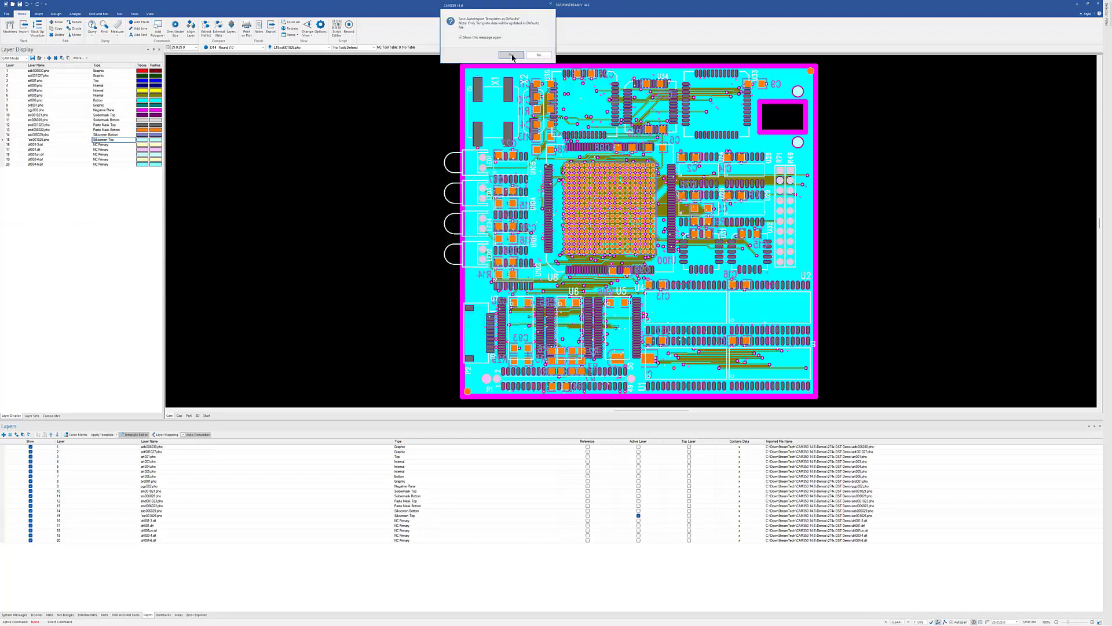
left_click(511, 55)
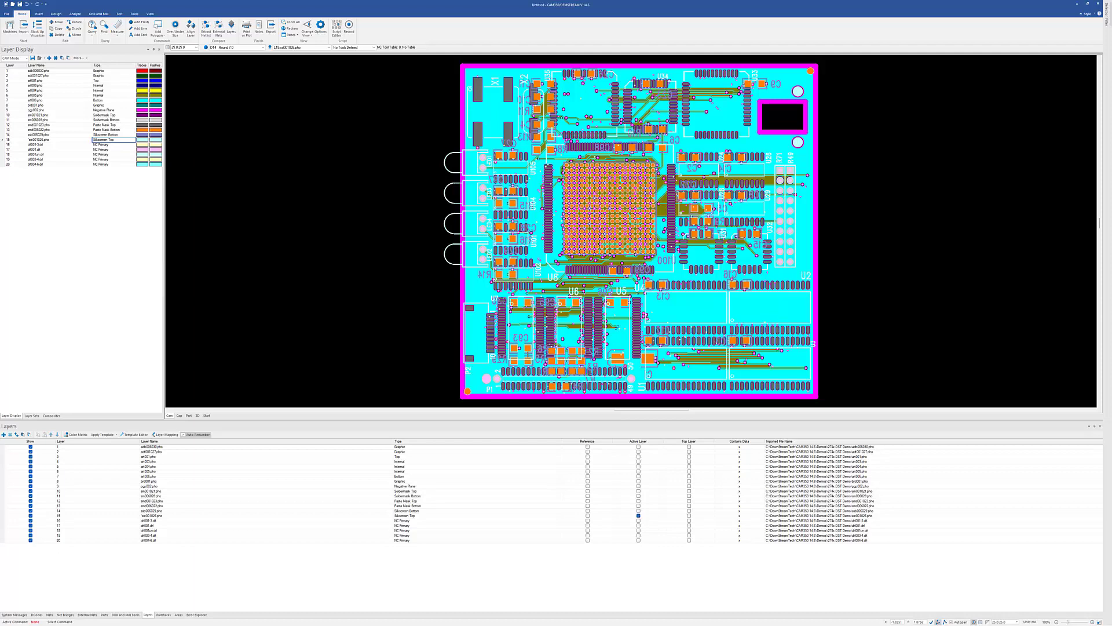
Start a new design, auto-import the 274x DST Demo folder, and bring up the Autoimport Template Editor.
key("ctrl+n")
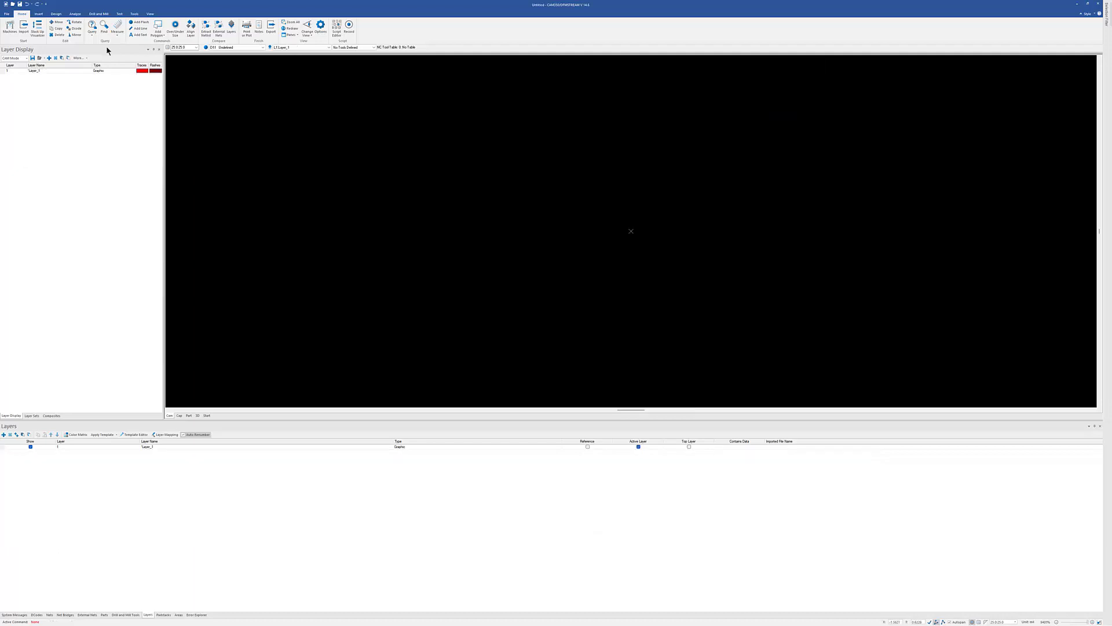
left_click(7, 14)
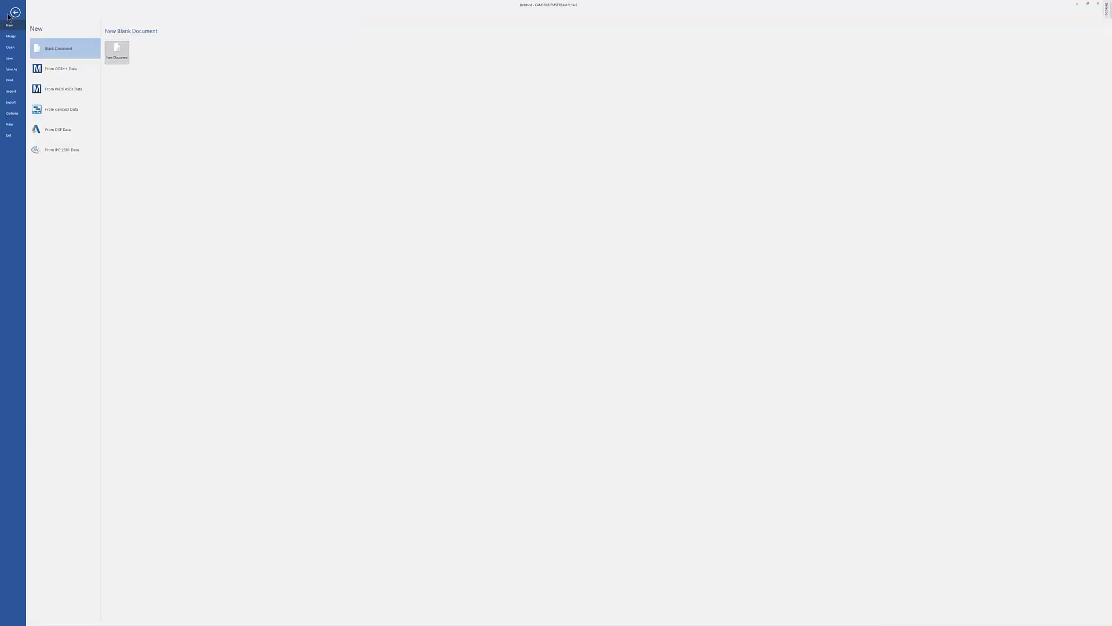
left_click(9, 91)
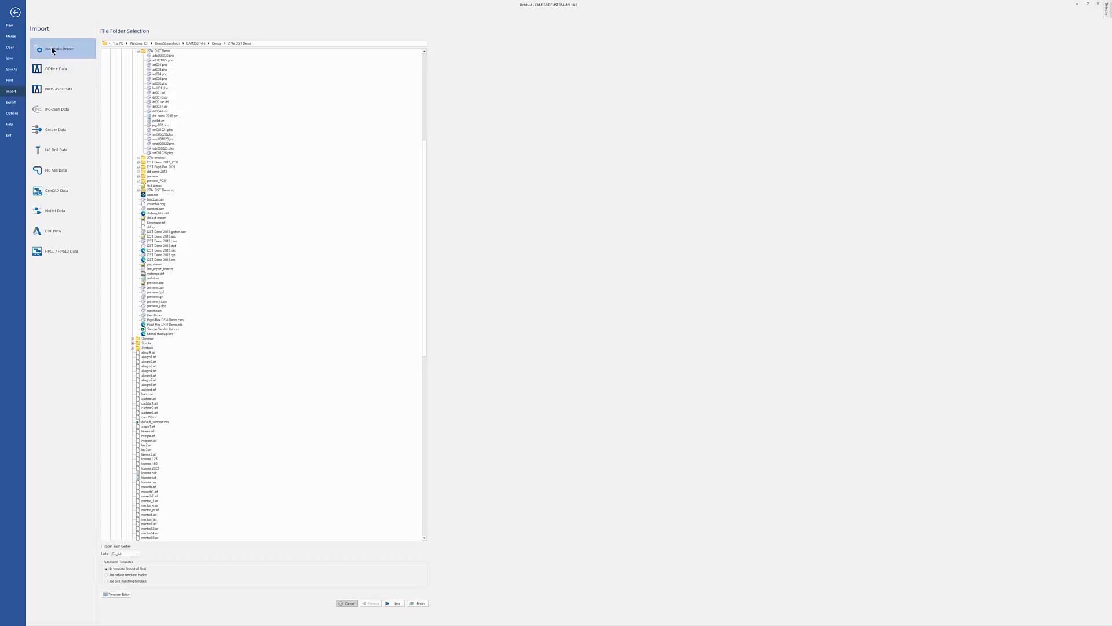
left_click(157, 51)
left_click(119, 593)
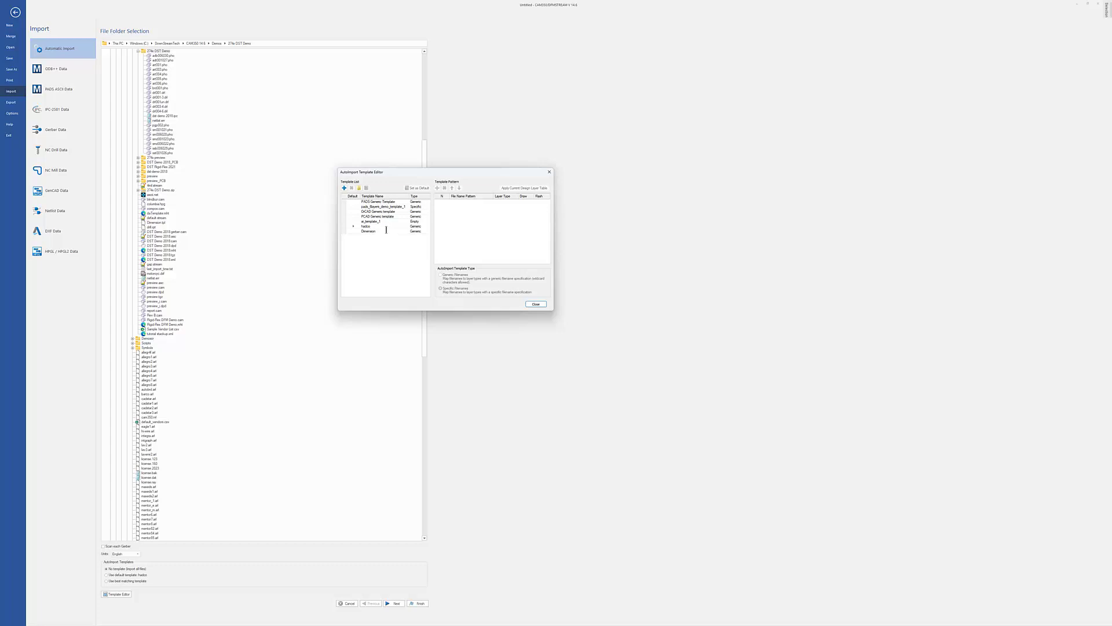
Make Dimension the default autoimport template and apply it to this import.
left_click(385, 230)
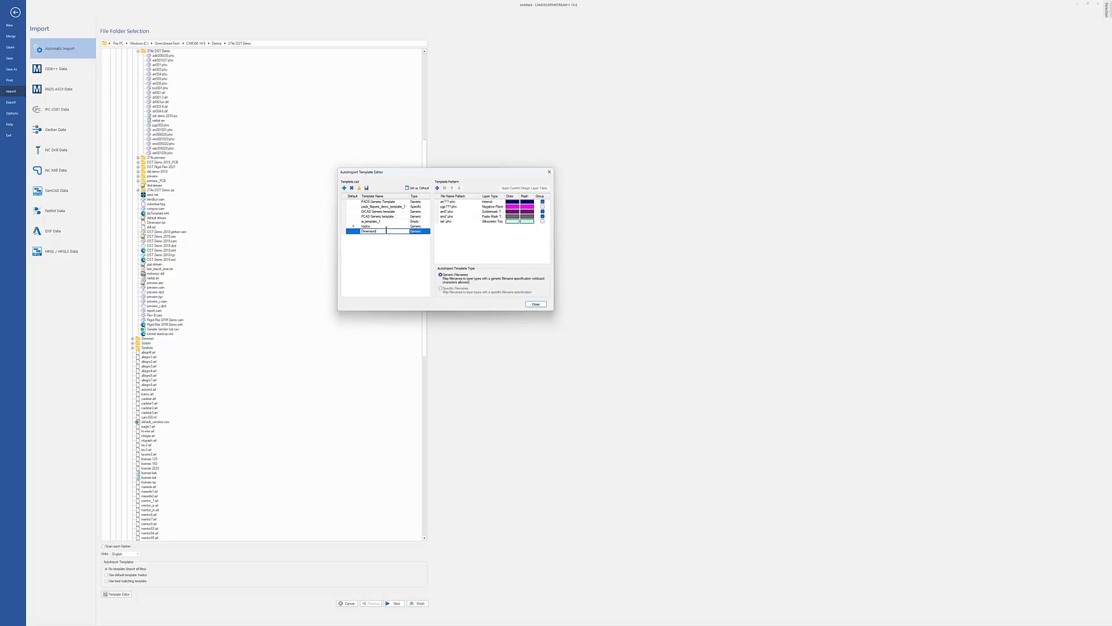
left_click(416, 188)
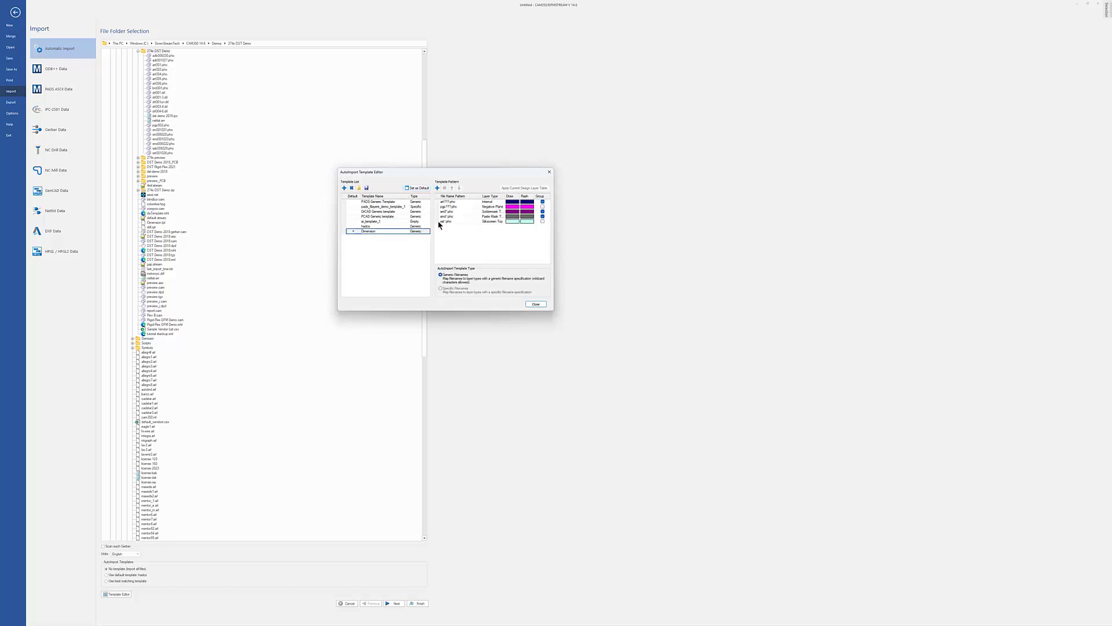
left_click(535, 305)
left_click(516, 55)
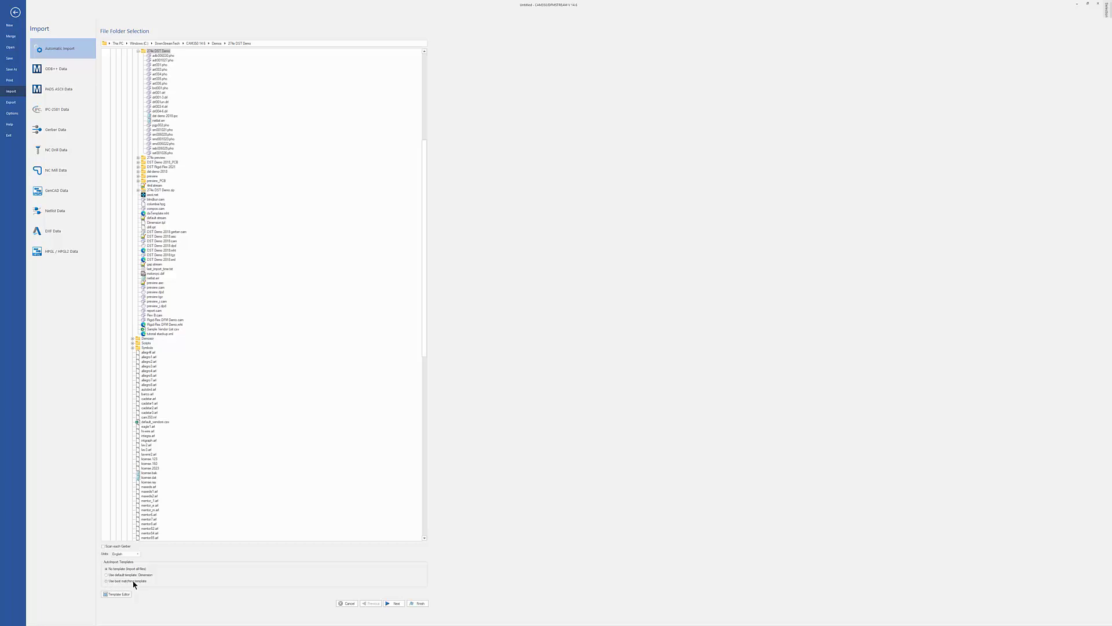
left_click(117, 574)
left_click(396, 603)
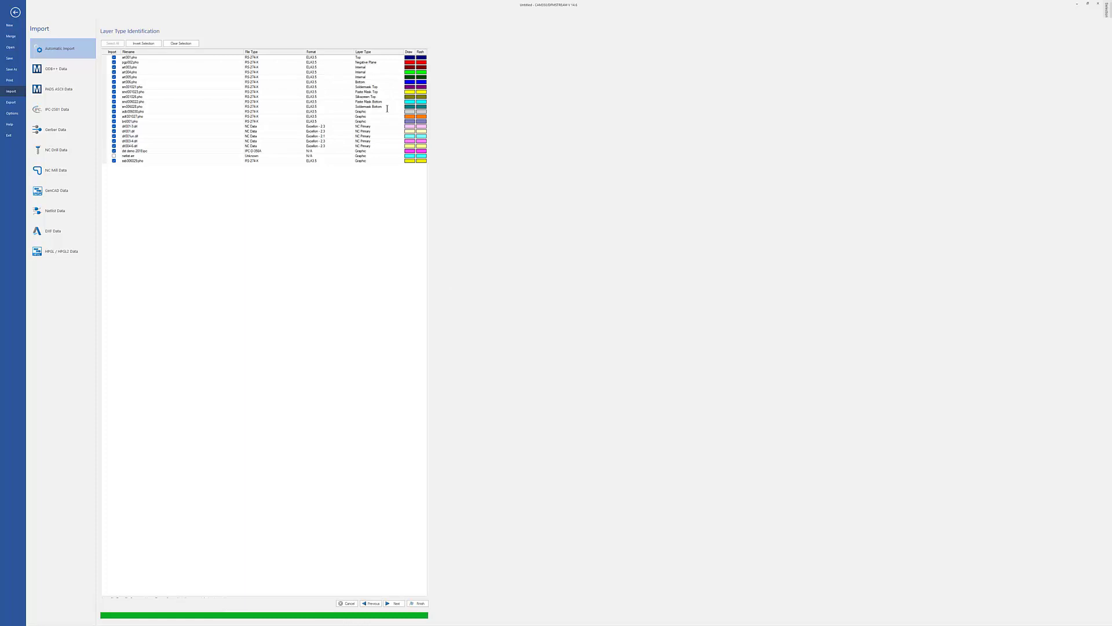
Accept the identified layer types and proceed to Layer Stackup Definition.
left_click(396, 603)
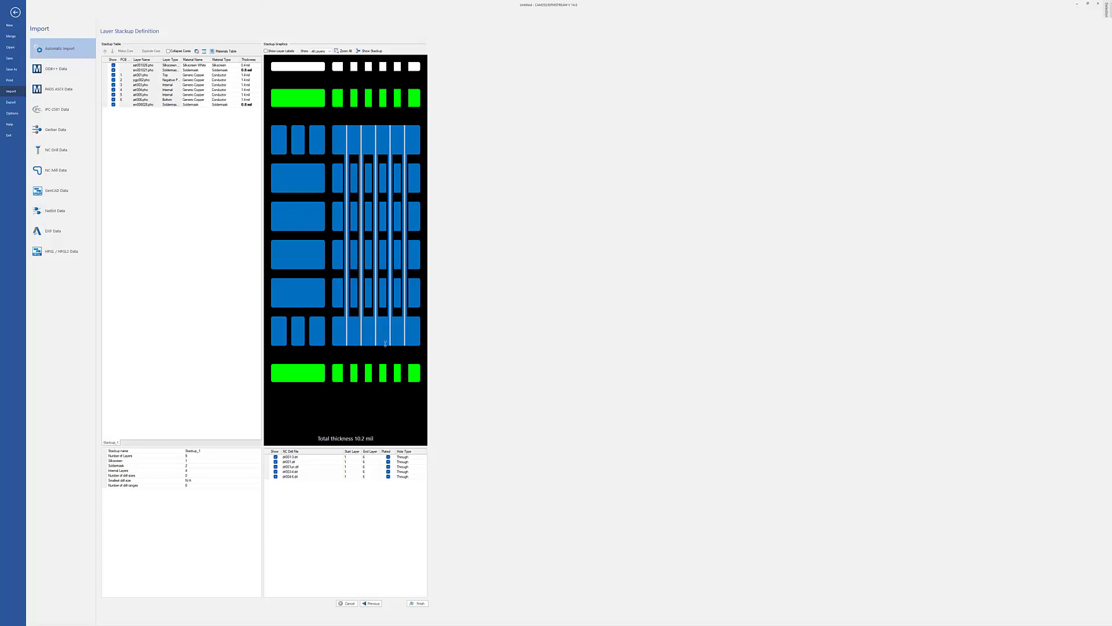
Set drl003-4 to span layers 3–4 and drl004-6 to start at layer 4, then finish importing.
left_click_drag(374, 343, 382, 222)
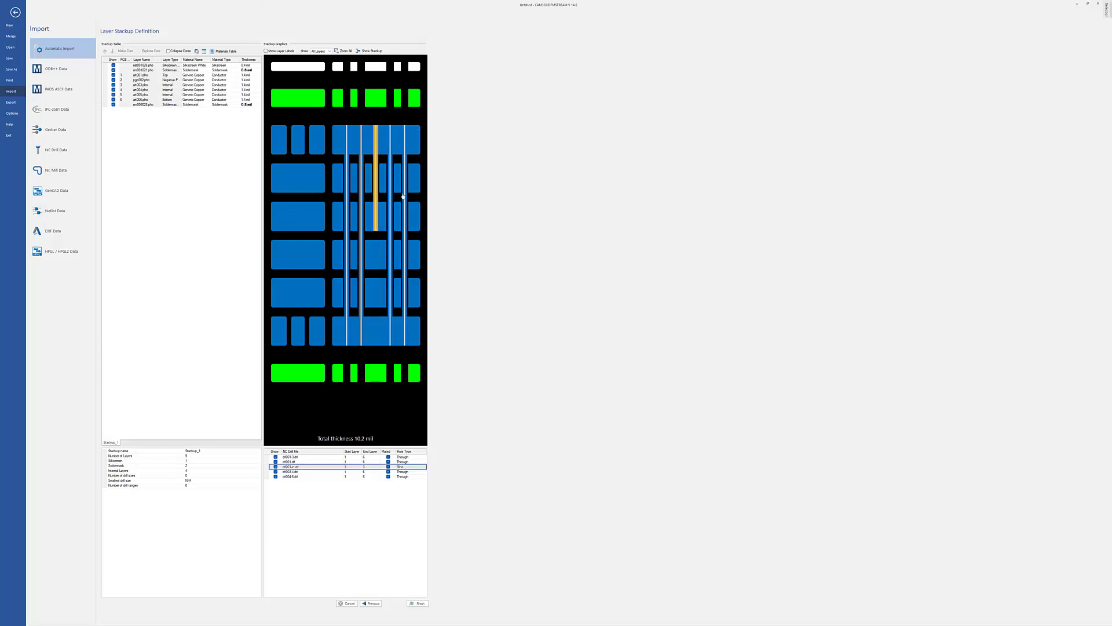
left_click(350, 472)
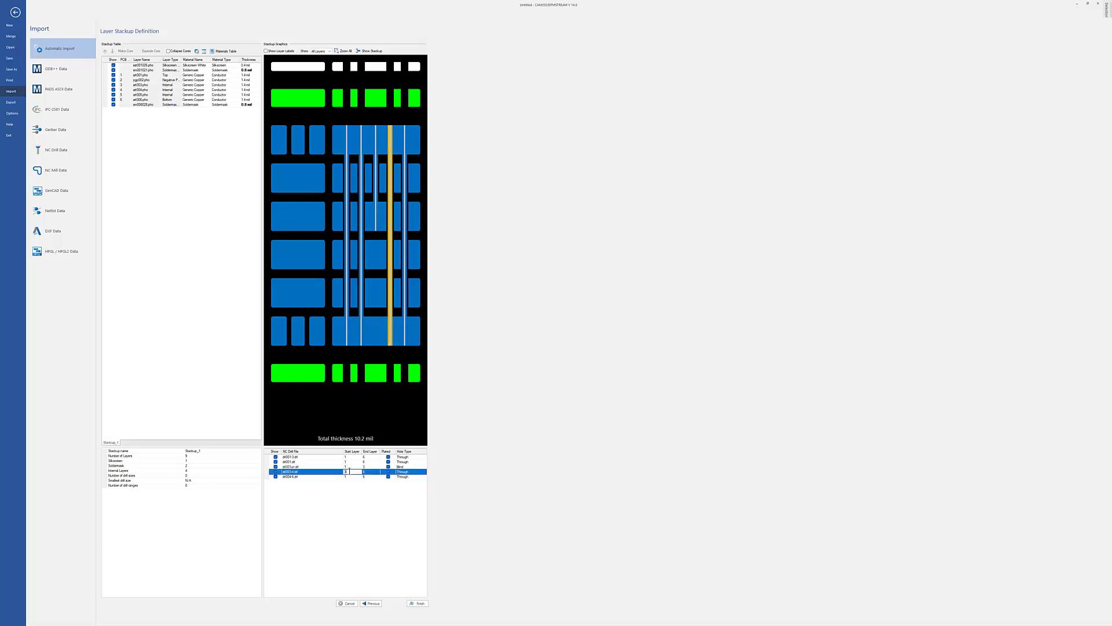
type("3")
left_click(376, 476)
left_click(368, 472)
type("4")
left_click(348, 477)
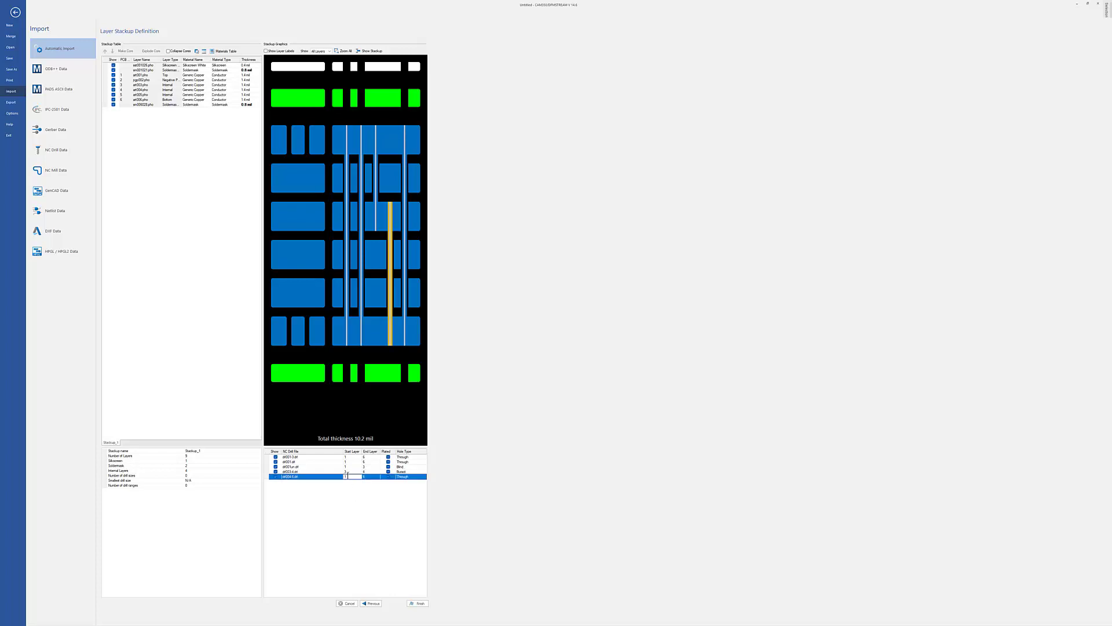
type("4")
left_click(308, 504)
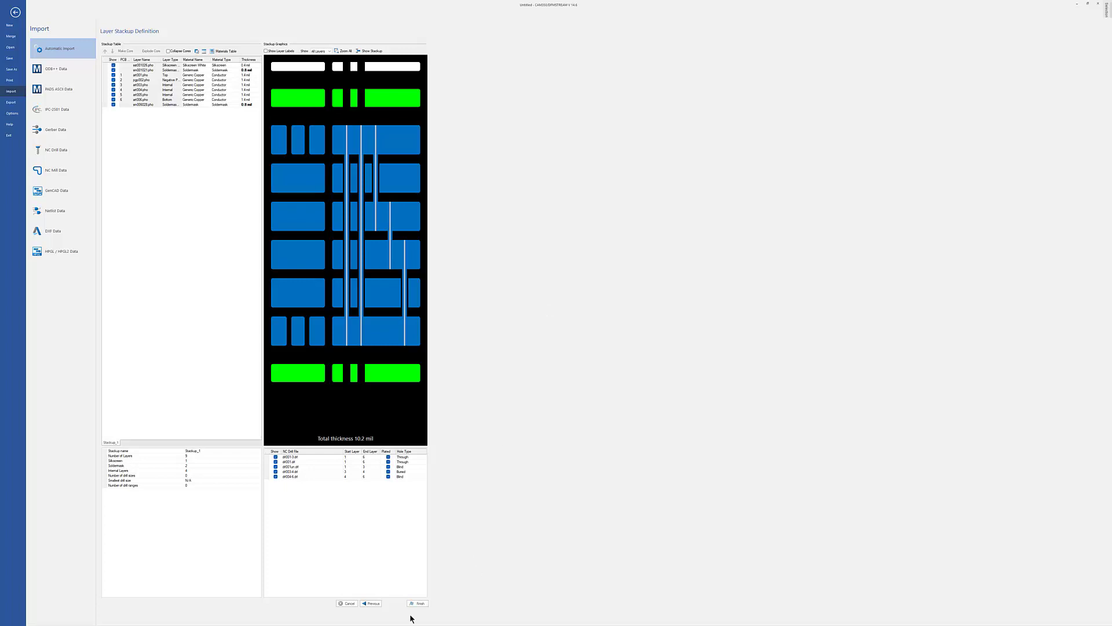
left_click(419, 604)
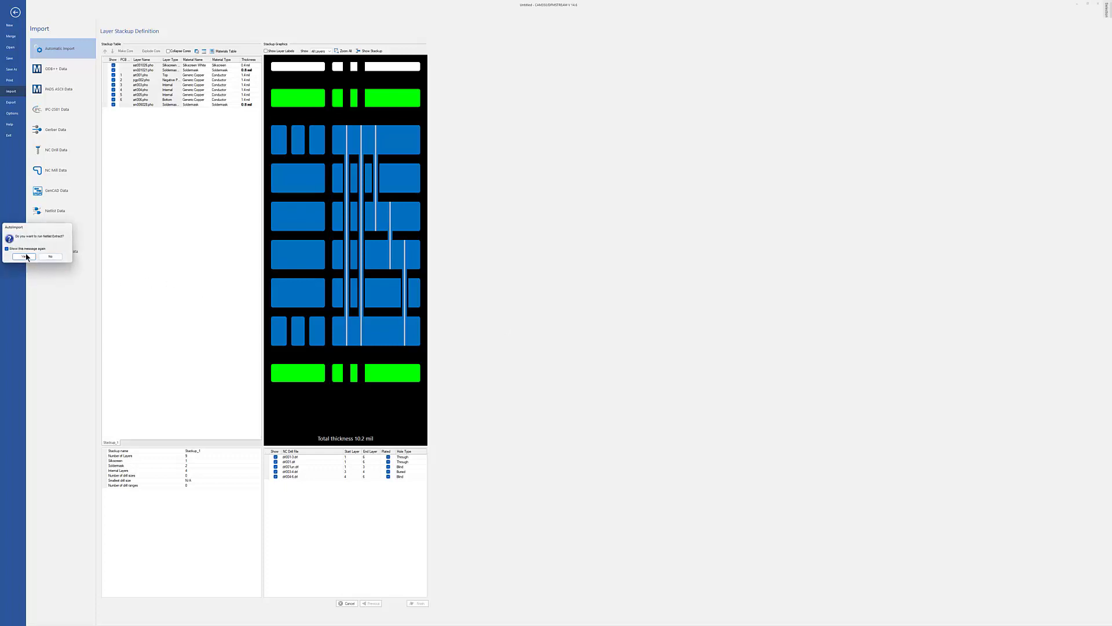
Confirm and run netlist extraction on the imported Gerber and drill data.
left_click(23, 256)
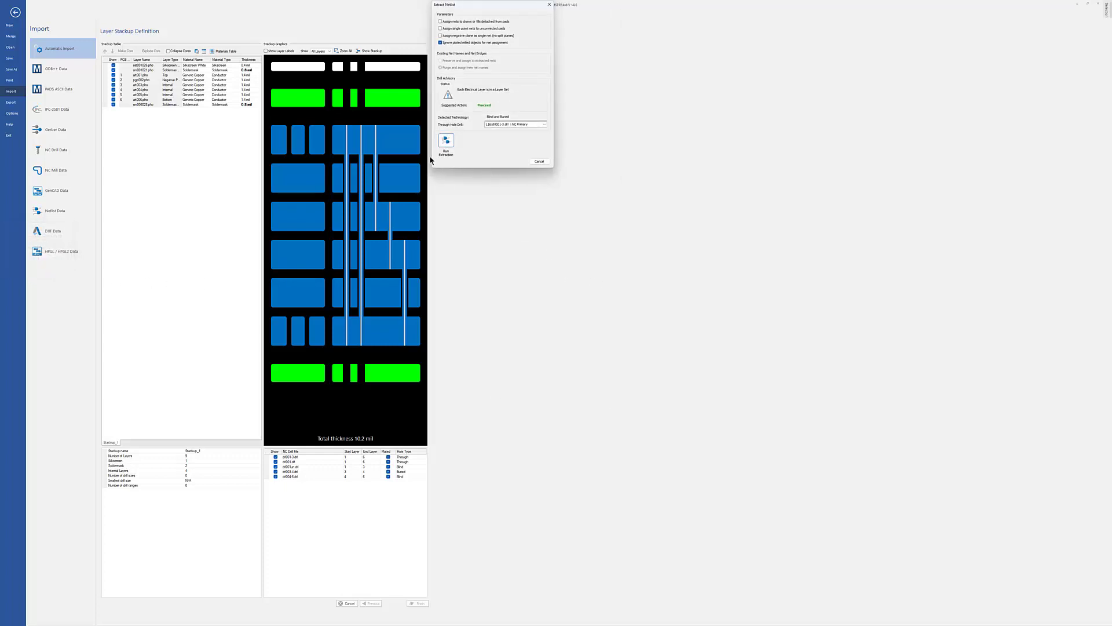
left_click(445, 143)
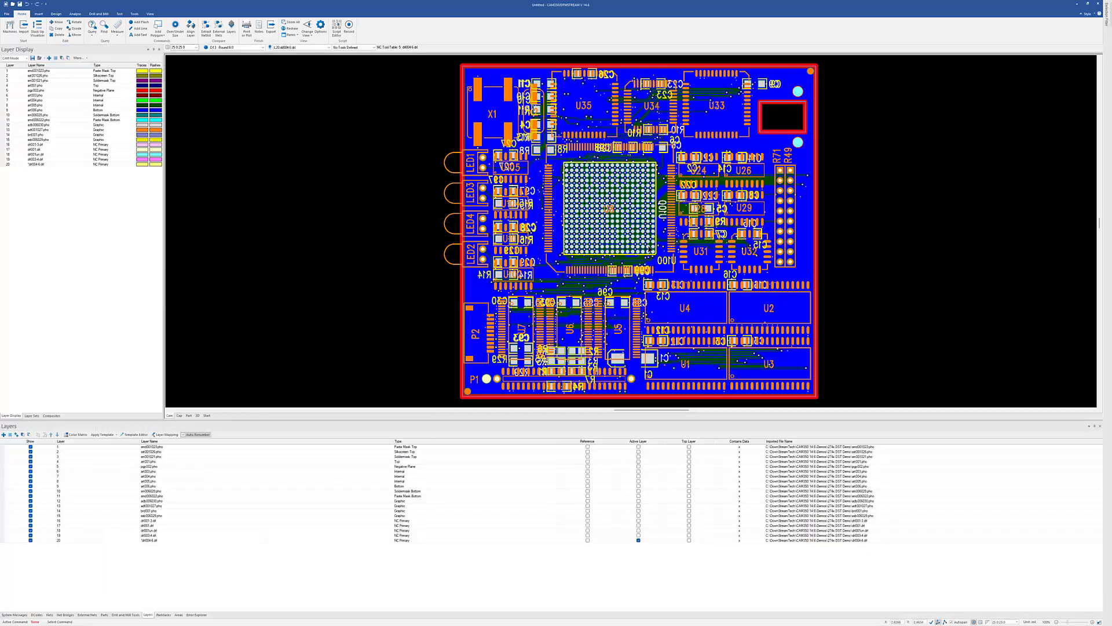
Inspect a pad on the imported board, then switch to the Analyze ribbon tools.
mouse_move(641, 245)
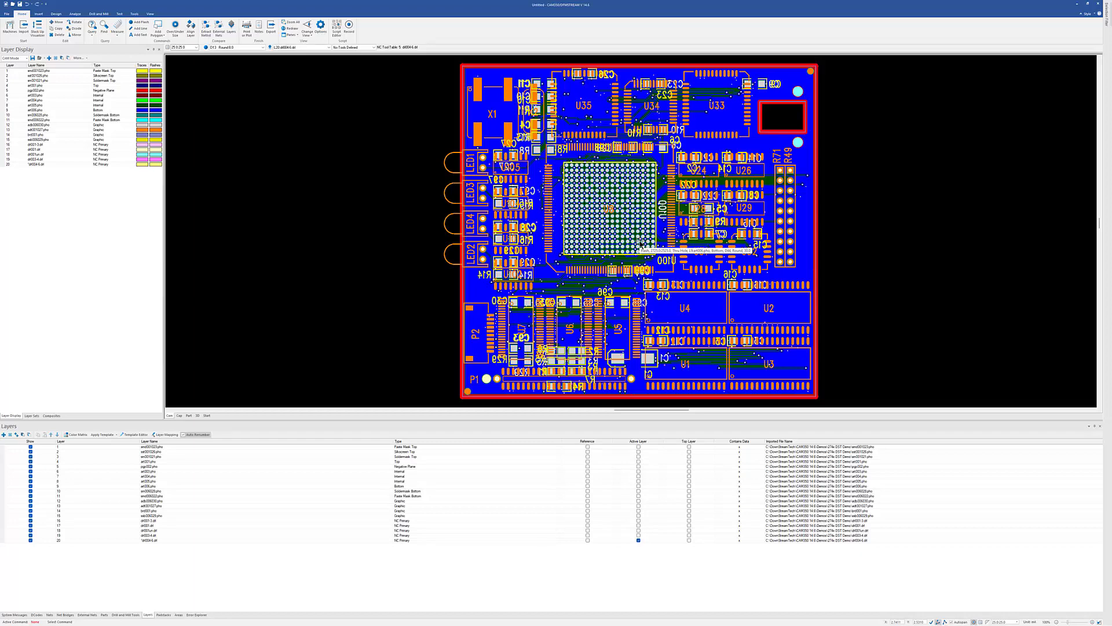
left_click(75, 13)
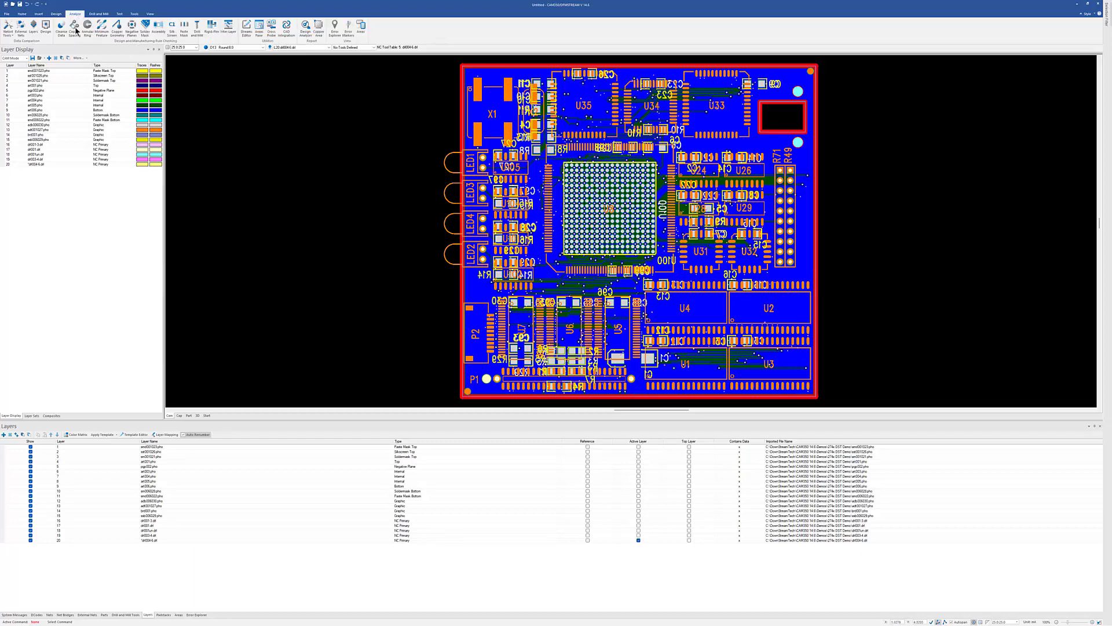